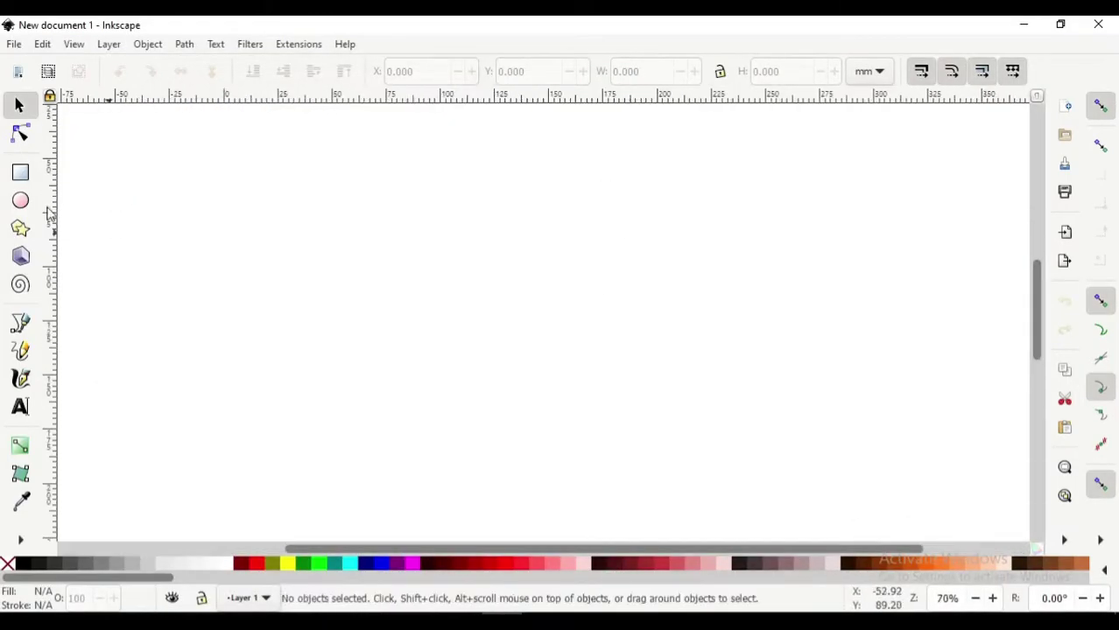
- Draw a two-segment pen path, then bend it and add nodes to start the head outline
key(minus)
key(b)
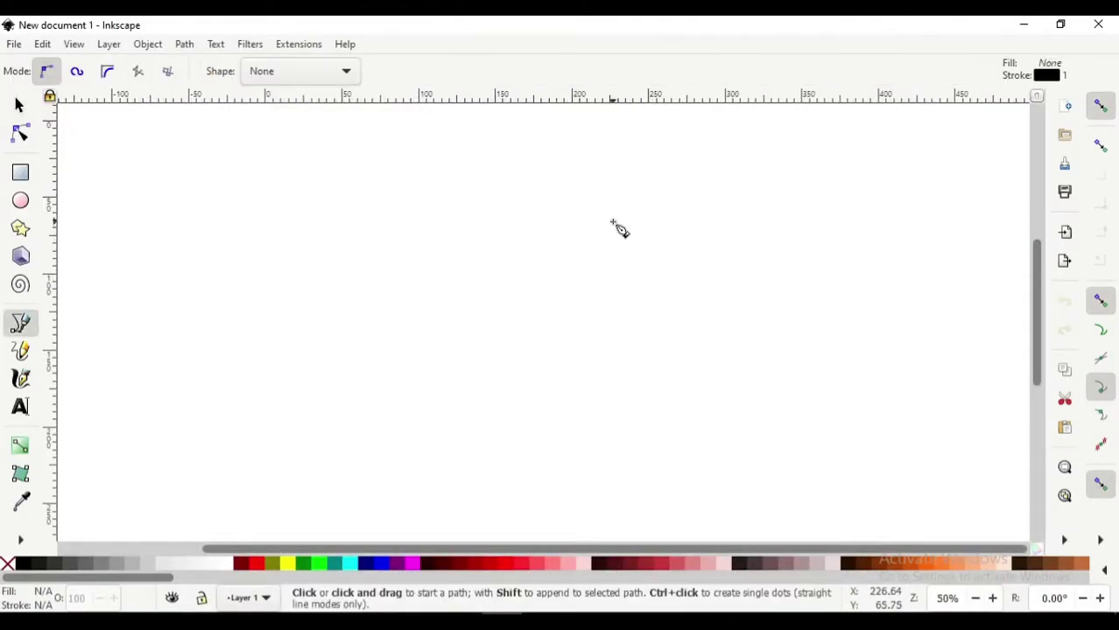
double_click(701, 318)
key(n)
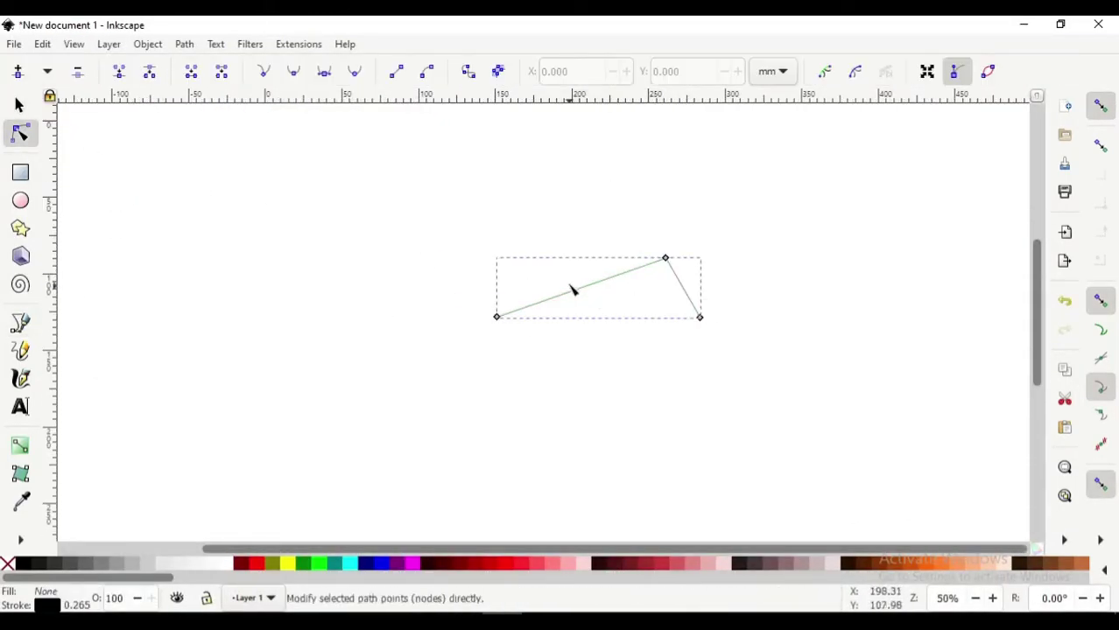
drag(572, 290, 603, 265)
double_click(572, 254)
double_click(620, 254)
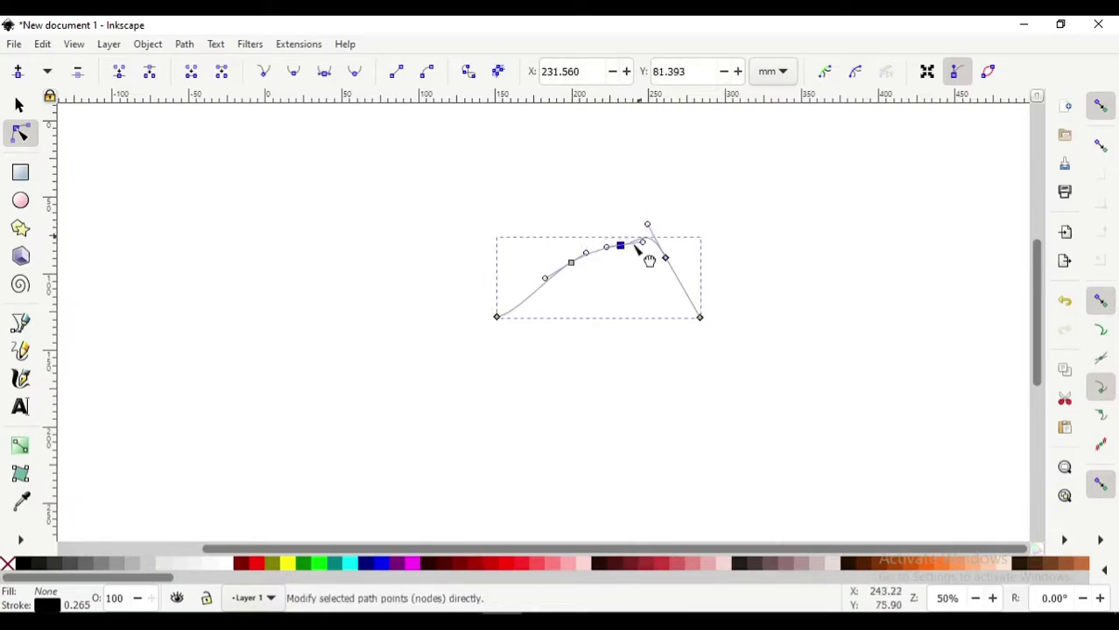
drag(526, 292, 528, 293)
- Reshape the curve's right side into a hooked end and round the brow
scroll(715, 316, up, 1)
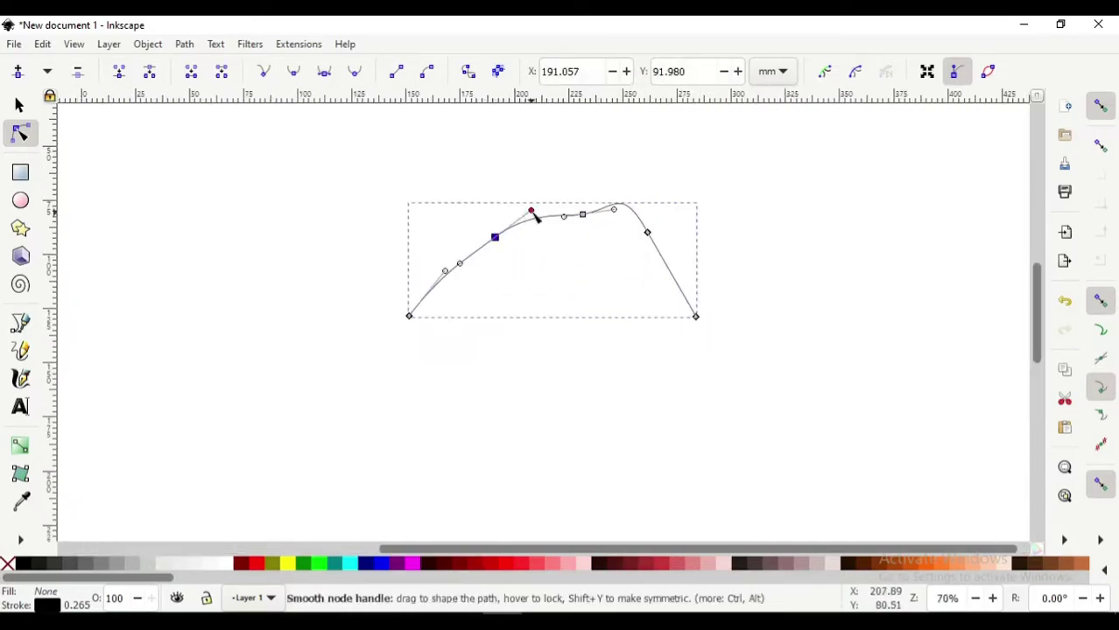
drag(560, 211, 572, 222)
drag(674, 262, 664, 230)
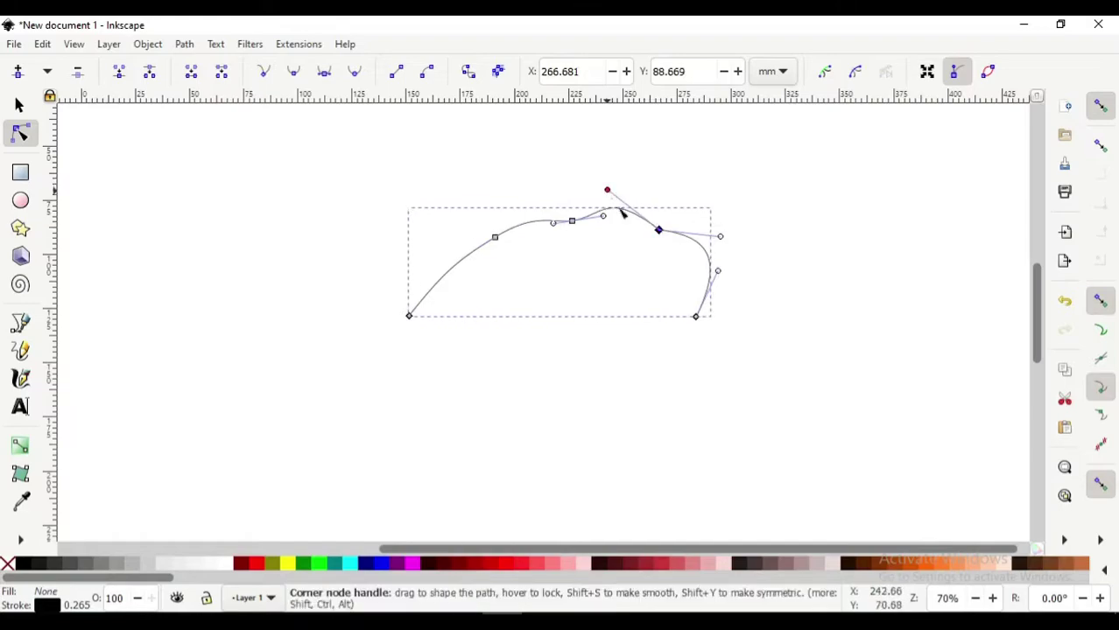
drag(697, 316, 717, 325)
double_click(729, 255)
mouse_move(728, 256)
mouse_down()
mouse_move(740, 278)
mouse_move(719, 246)
mouse_move(724, 285)
mouse_up()
- Review the curve and move its left end up and to the right
click(766, 285)
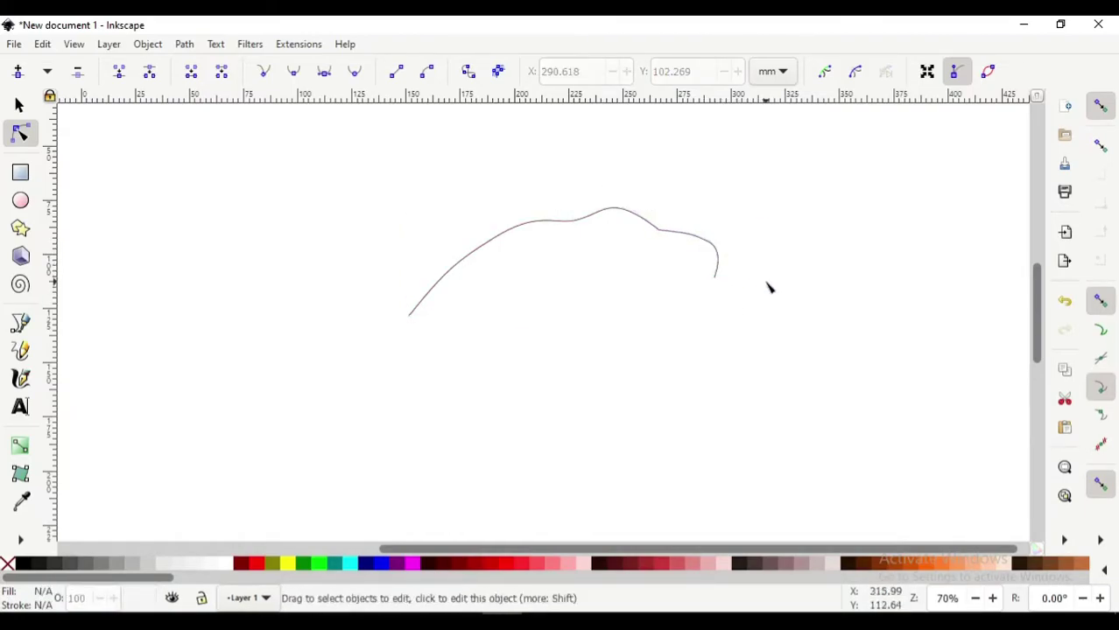
click(572, 223)
click(604, 325)
drag(409, 315, 452, 287)
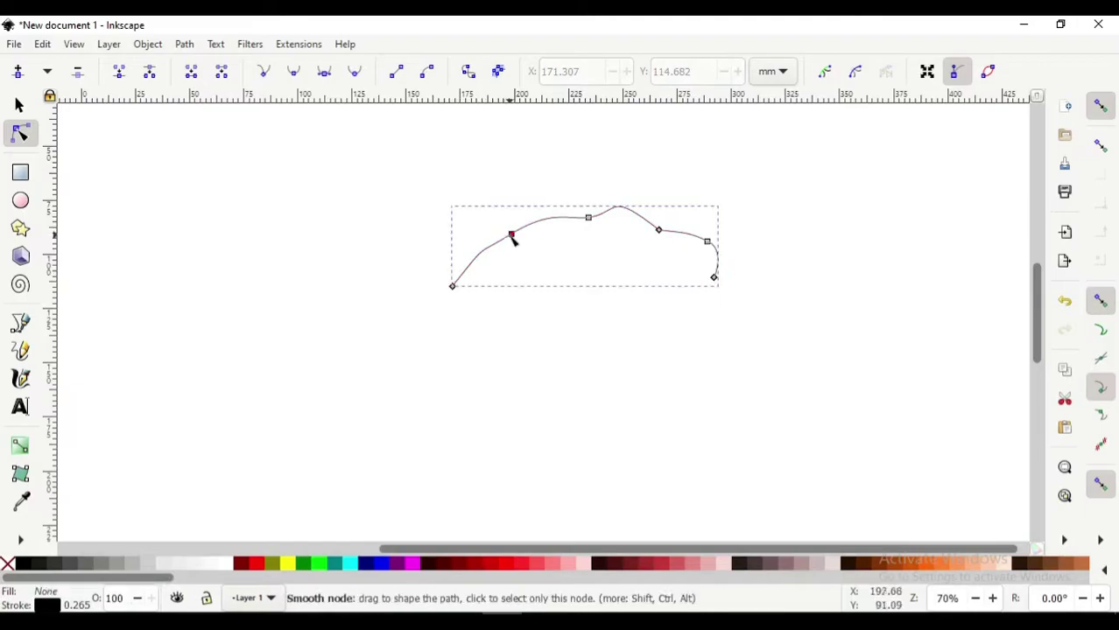
- Remove the curve's left end segment and draw a straight line down from the head curve
key(Delete)
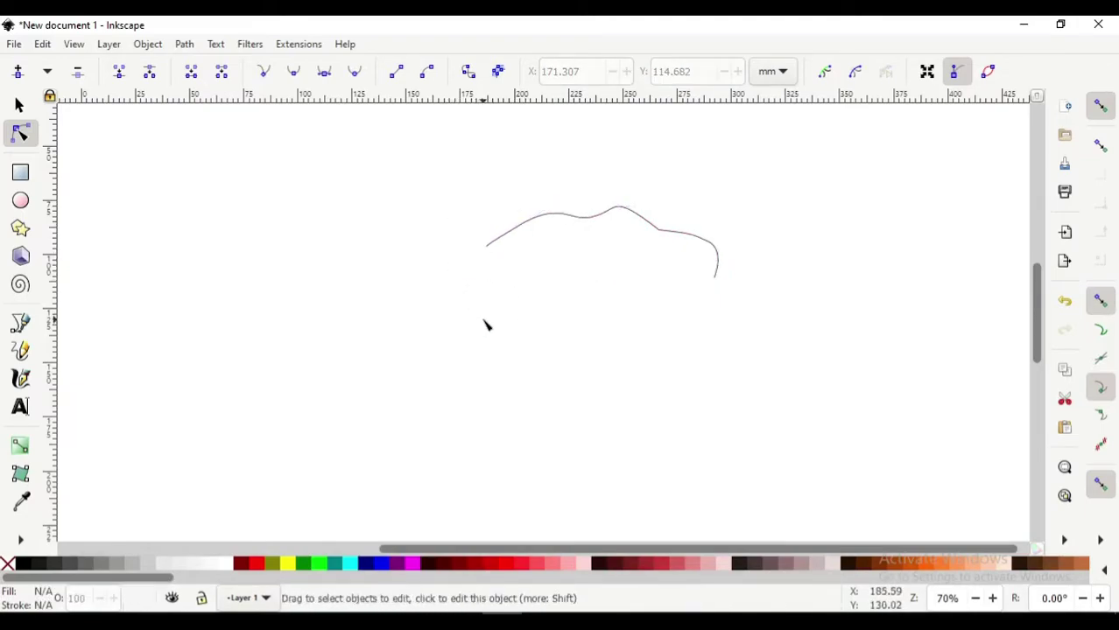
click(569, 232)
key(b)
click(658, 230)
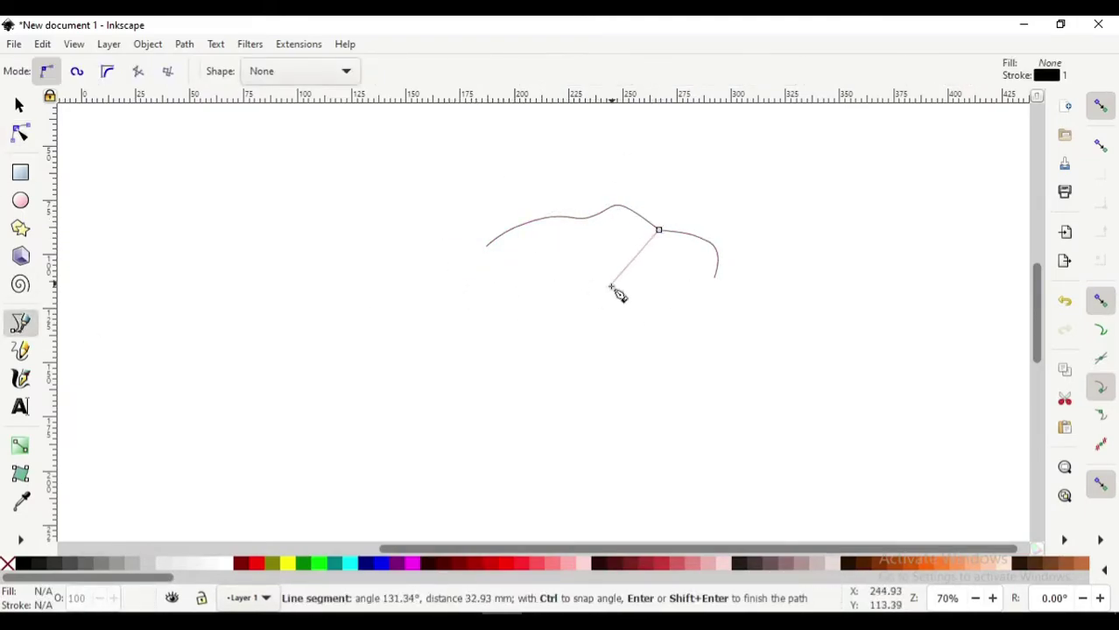
double_click(608, 291)
key(n)
- Draw a line from the curve's hooked right end and bend it into the upper-jaw arc
key(b)
click(713, 278)
double_click(599, 378)
key(n)
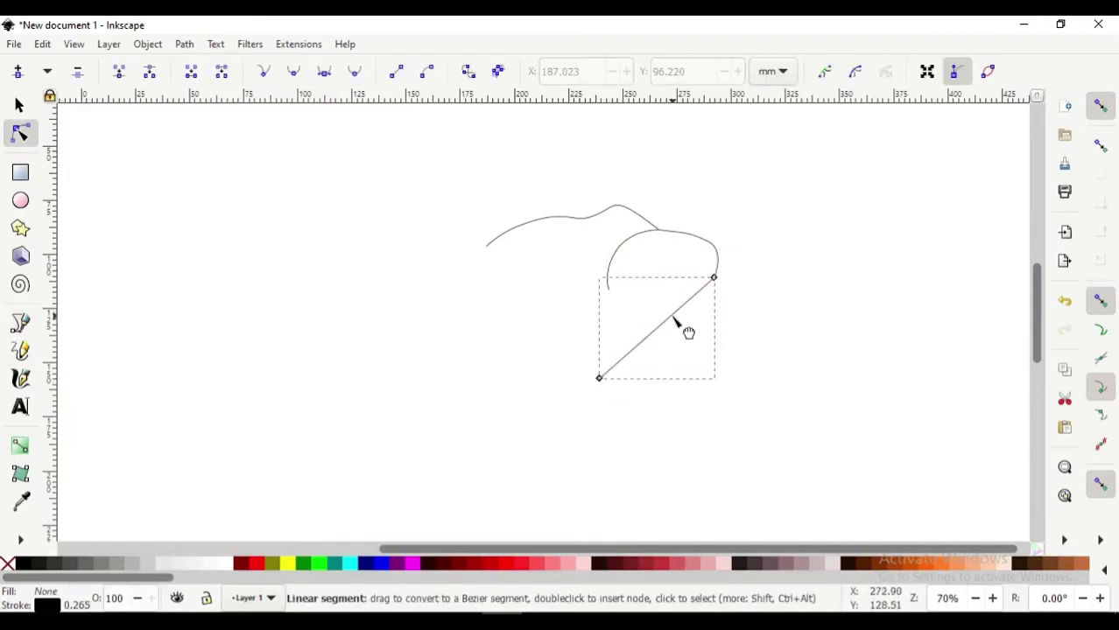
drag(683, 306, 691, 296)
- Draw a downward jaw line and bend it into a long, rounded lower-jaw loop
key(b)
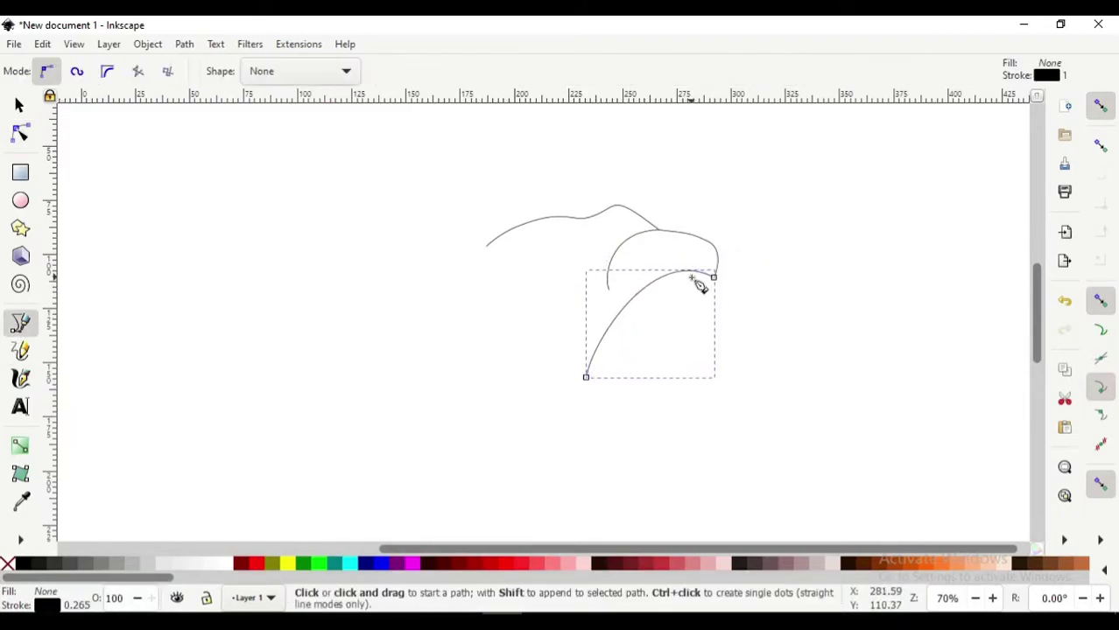
scroll(722, 426, down, 1)
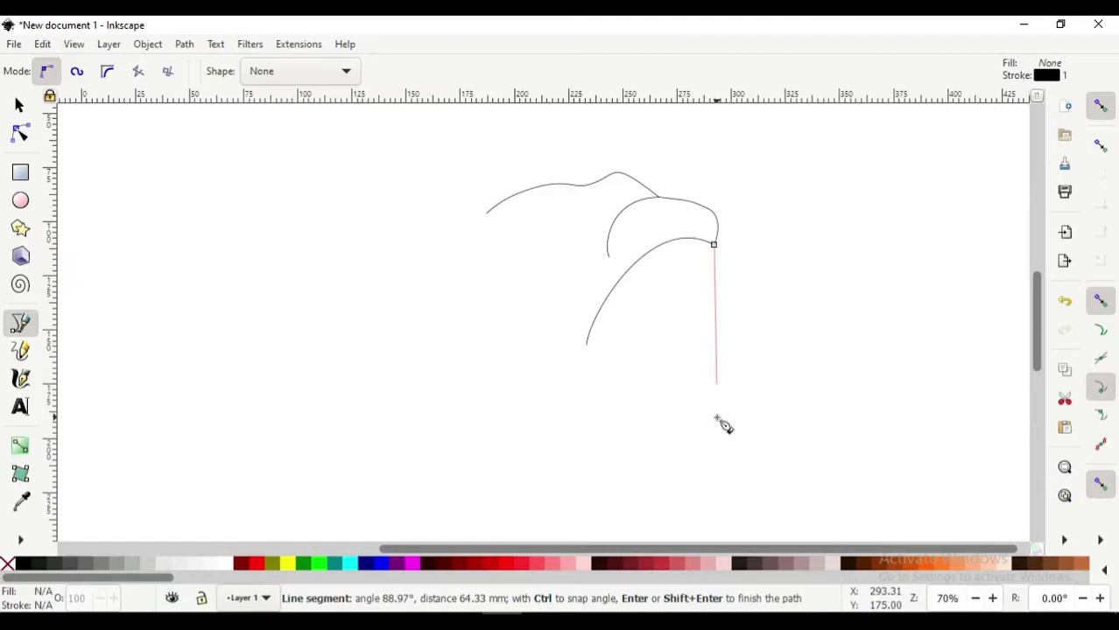
double_click(612, 291)
key(n)
mouse_move(664, 268)
mouse_down()
mouse_move(732, 380)
mouse_move(692, 408)
mouse_up()
scroll(703, 351, down, 1)
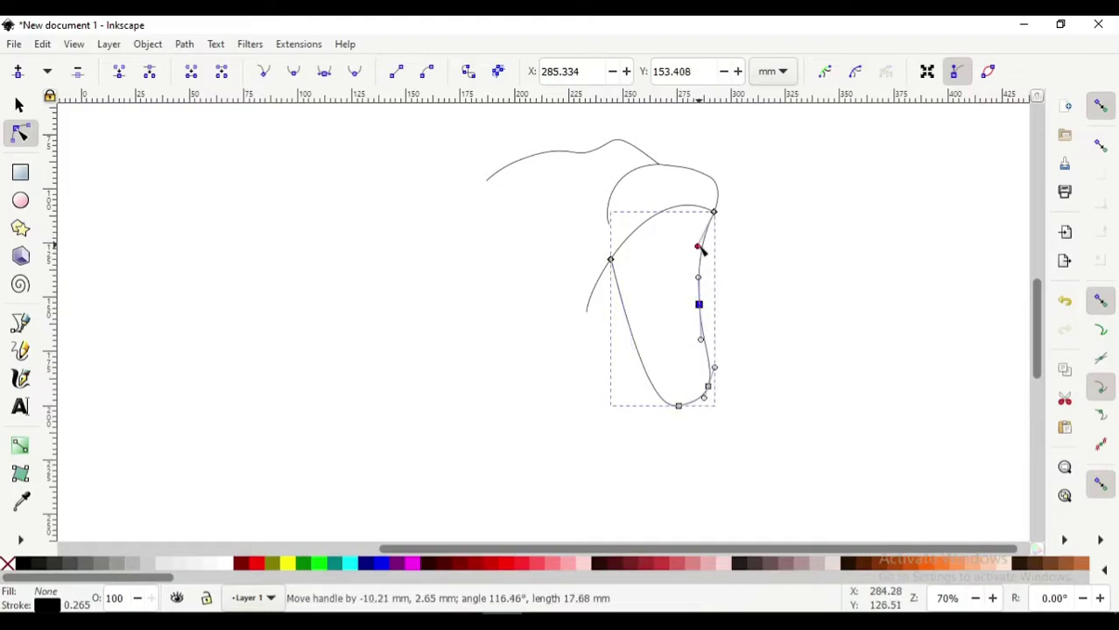
- Inspect the lower-jaw loop by selecting and deselecting it
key(Escape)
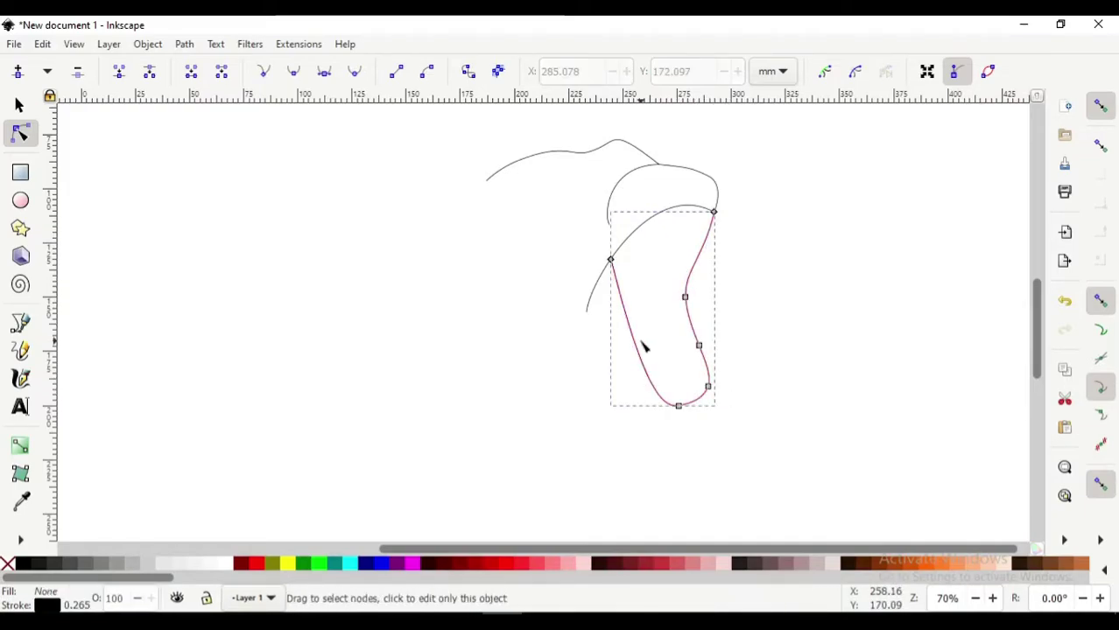
click(602, 299)
click(595, 396)
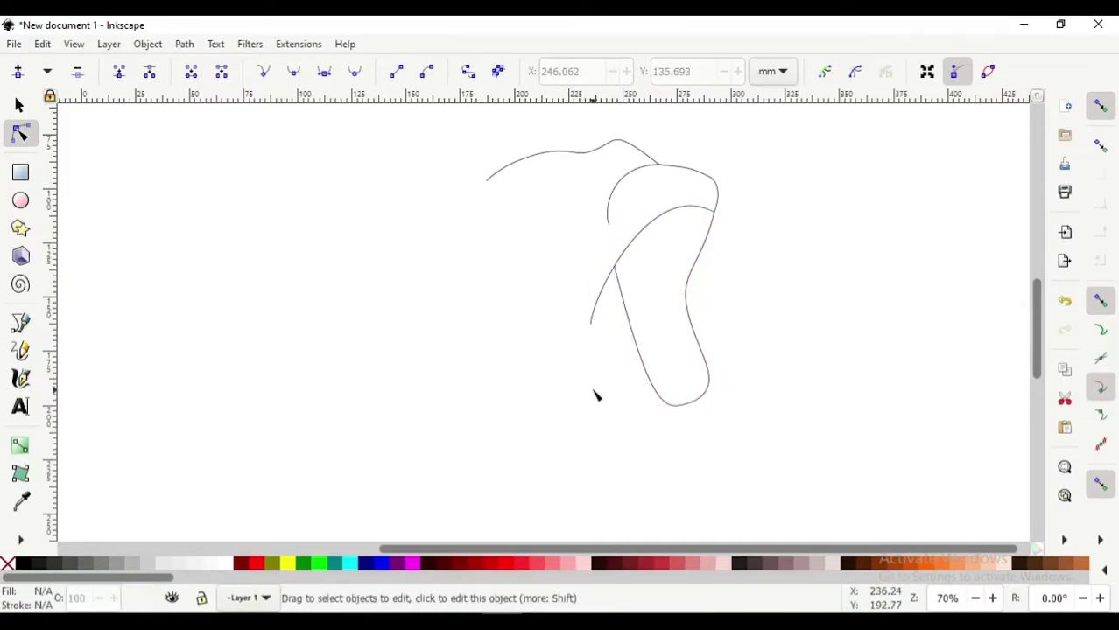
click(679, 408)
key(Escape)
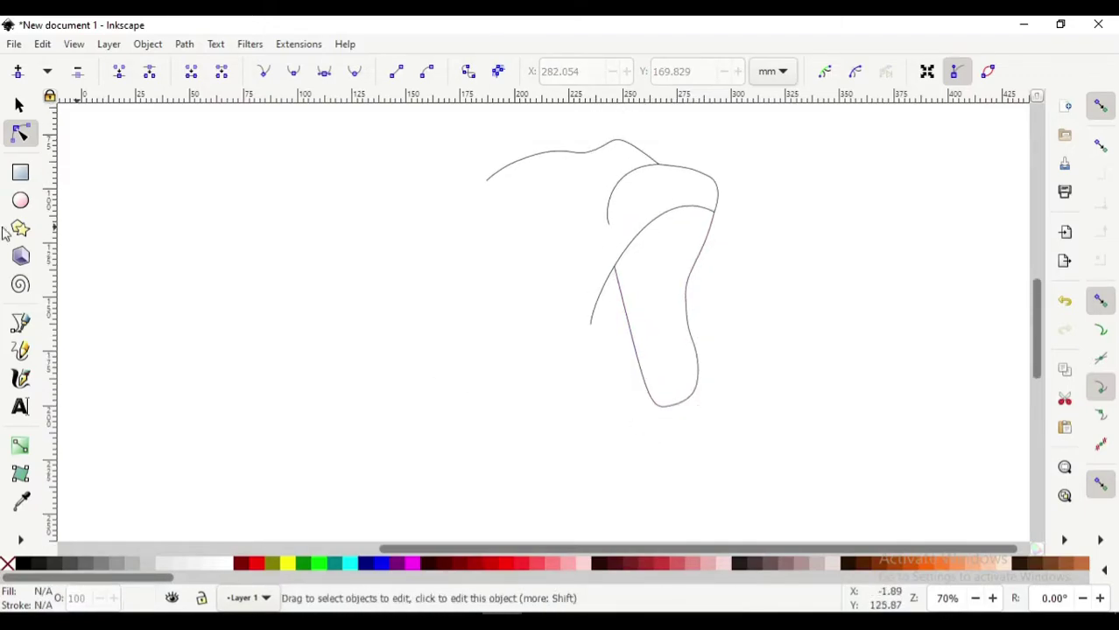
- Click a jagged zigzag path from beneath the jaw up the left side of the head
key(b)
click(652, 425)
drag(682, 437, 652, 428)
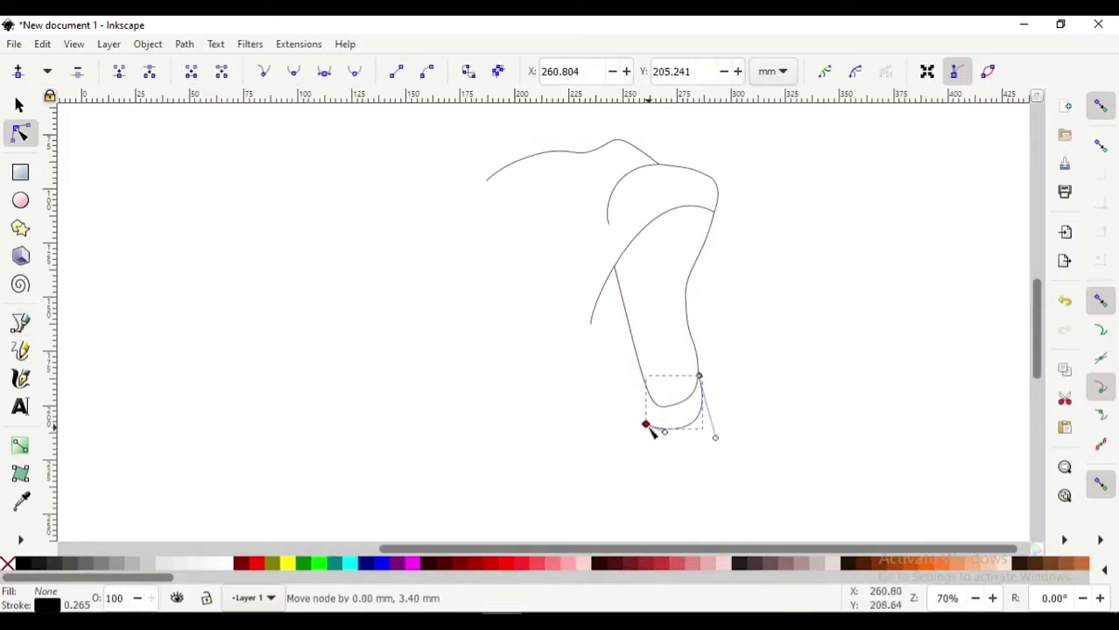
scroll(682, 412, down, 2)
click(631, 356)
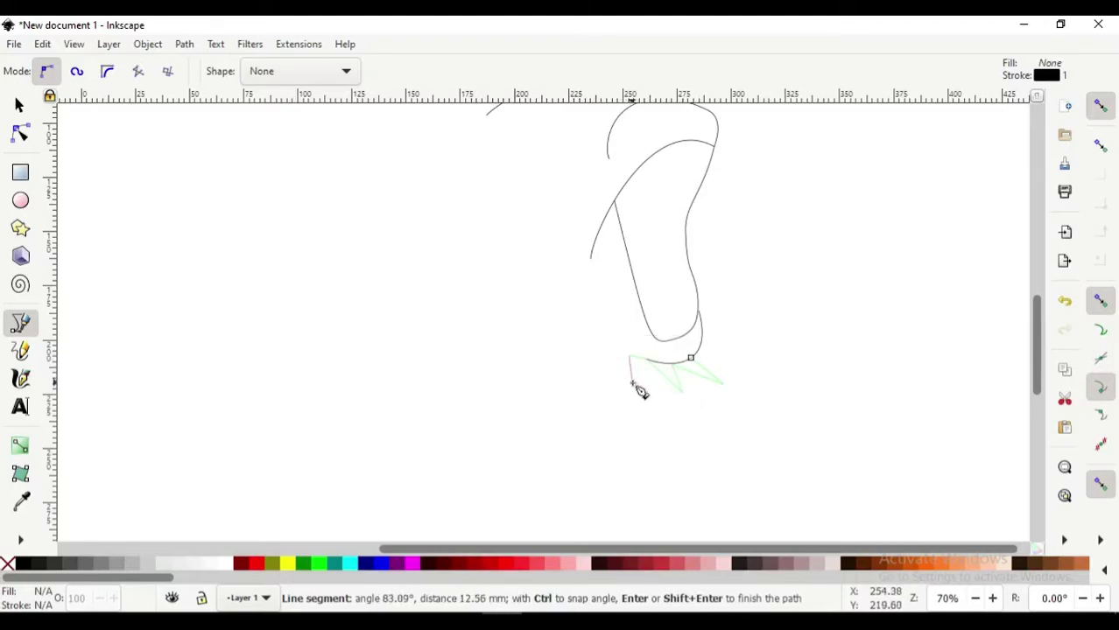
scroll(555, 310, up, 2)
click(531, 316)
scroll(534, 315, up, 1)
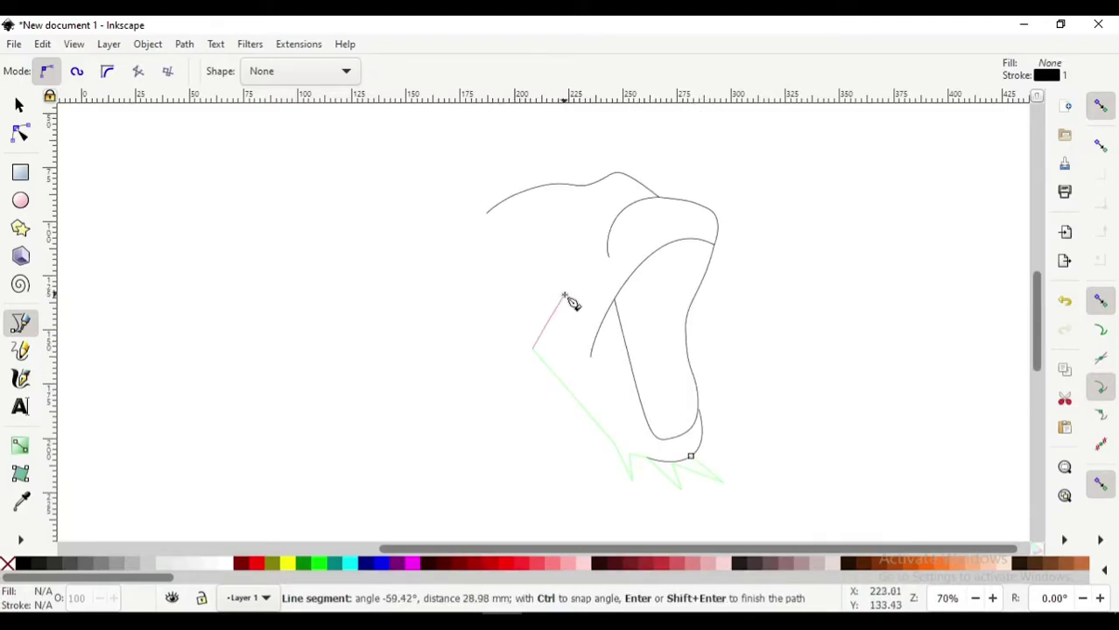
double_click(475, 266)
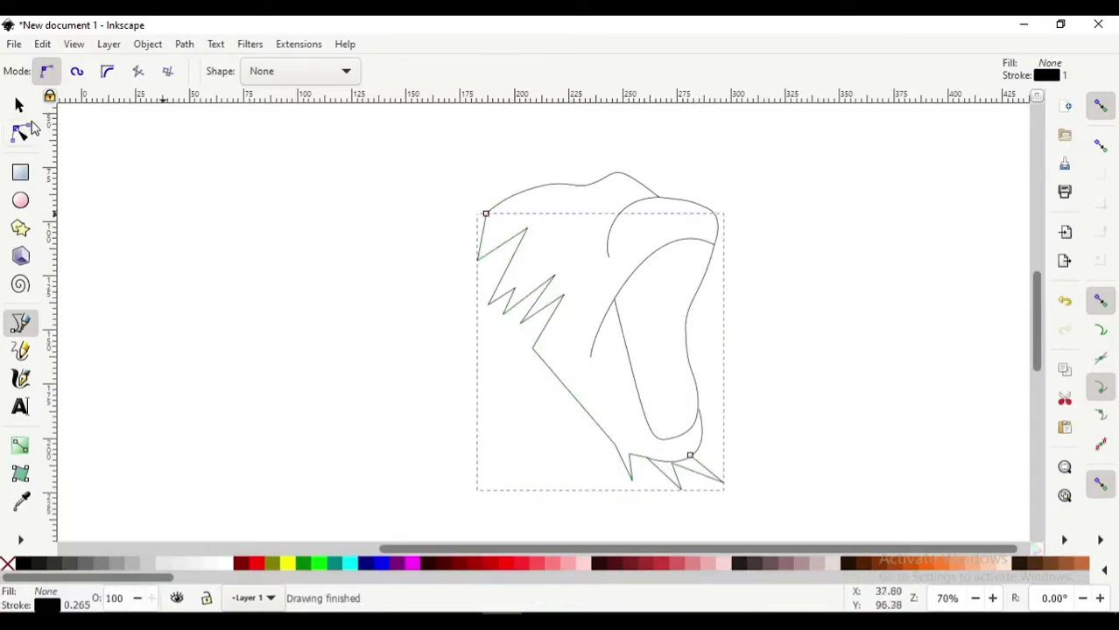
- Pull the mane path's last point up to the head top and reposition a spike point
key(n)
drag(475, 265, 526, 225)
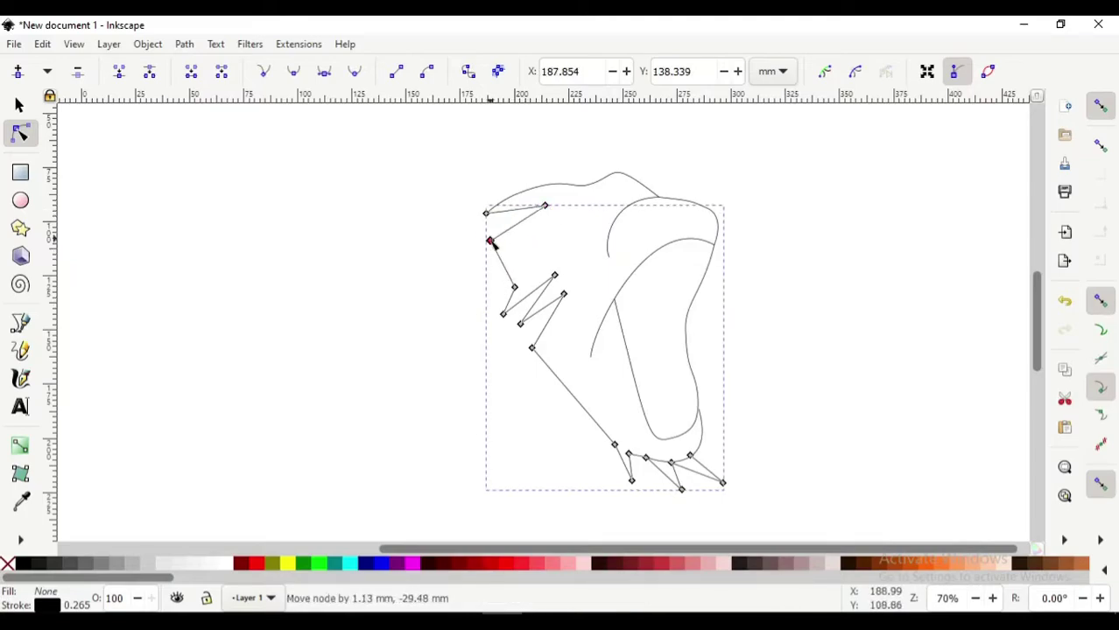
drag(492, 244, 482, 265)
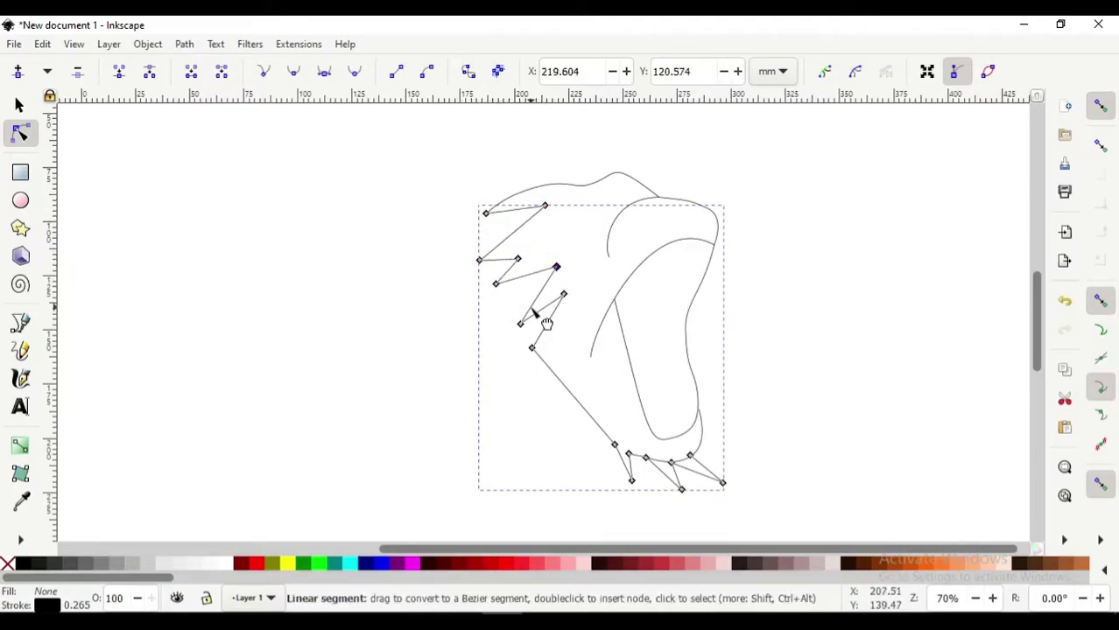
scroll(492, 190, up, 2)
click(469, 259)
click(531, 282)
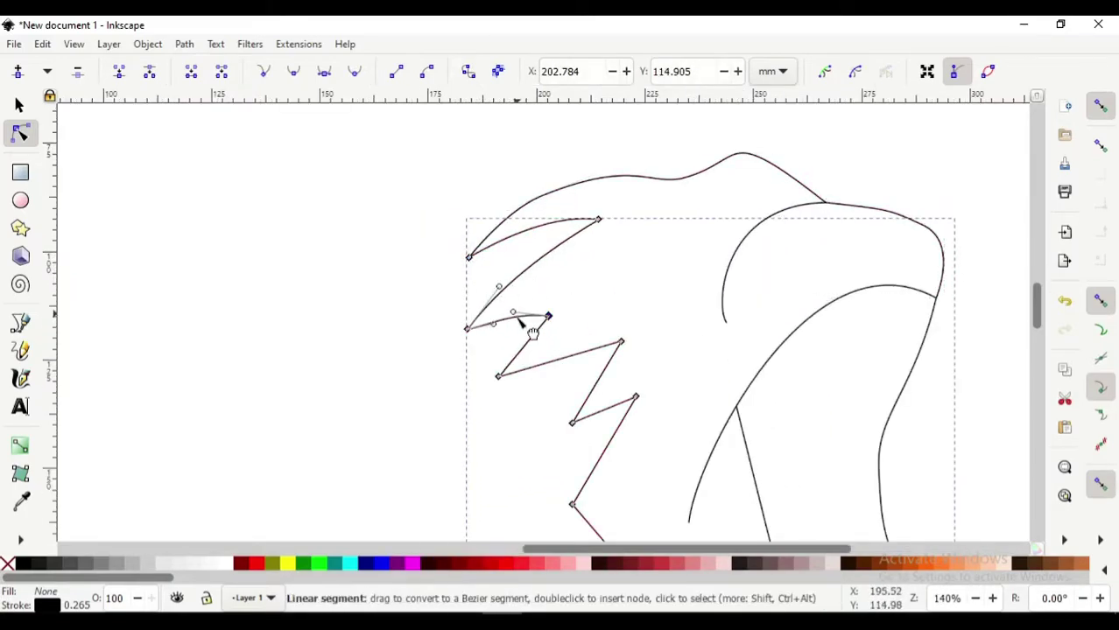
scroll(560, 315, down, 2)
scroll(582, 350, down, 1)
scroll(613, 402, down, 1)
- Draw a narrow pointed closed loop inside the muzzle tip
scroll(604, 415, down, 1)
click(578, 427)
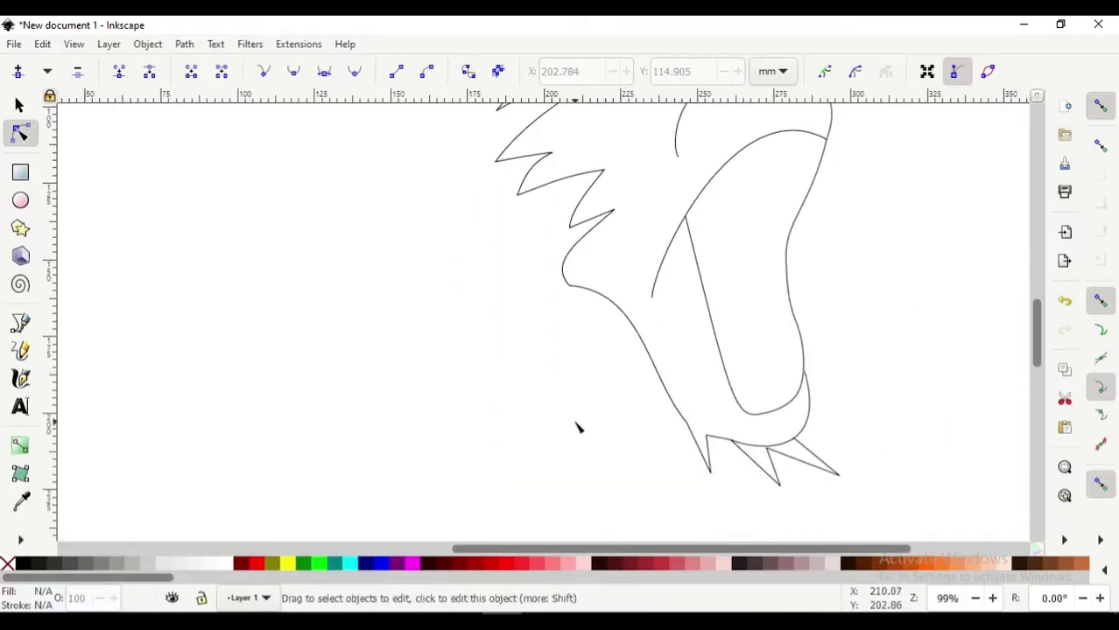
scroll(531, 227, up, 4)
key(b)
scroll(627, 202, right, 3)
scroll(626, 202, up, 2)
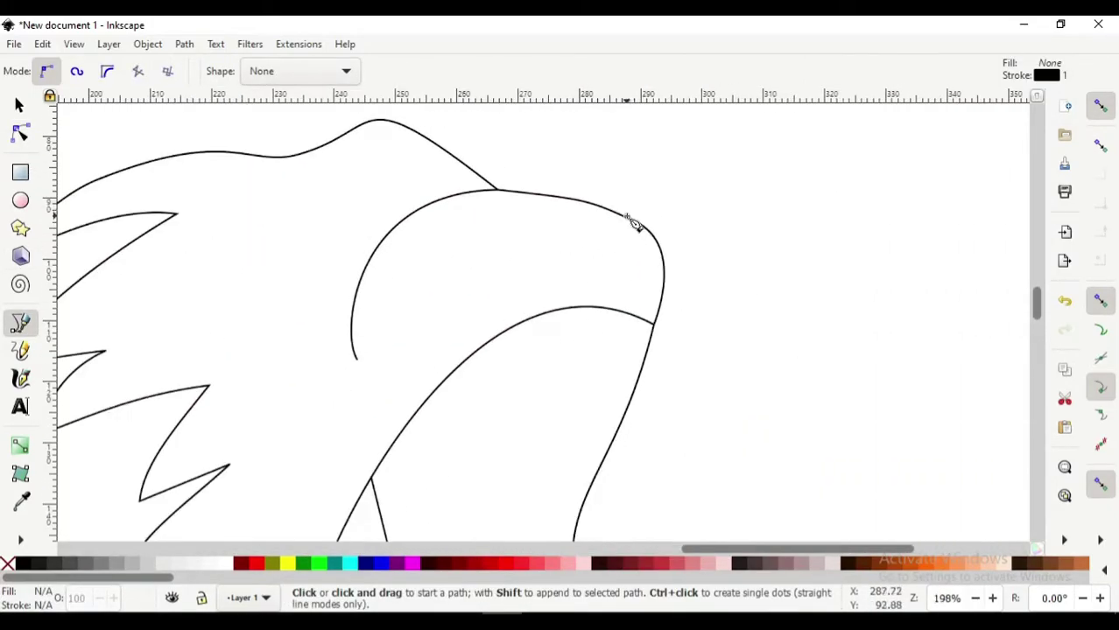
click(625, 216)
key(n)
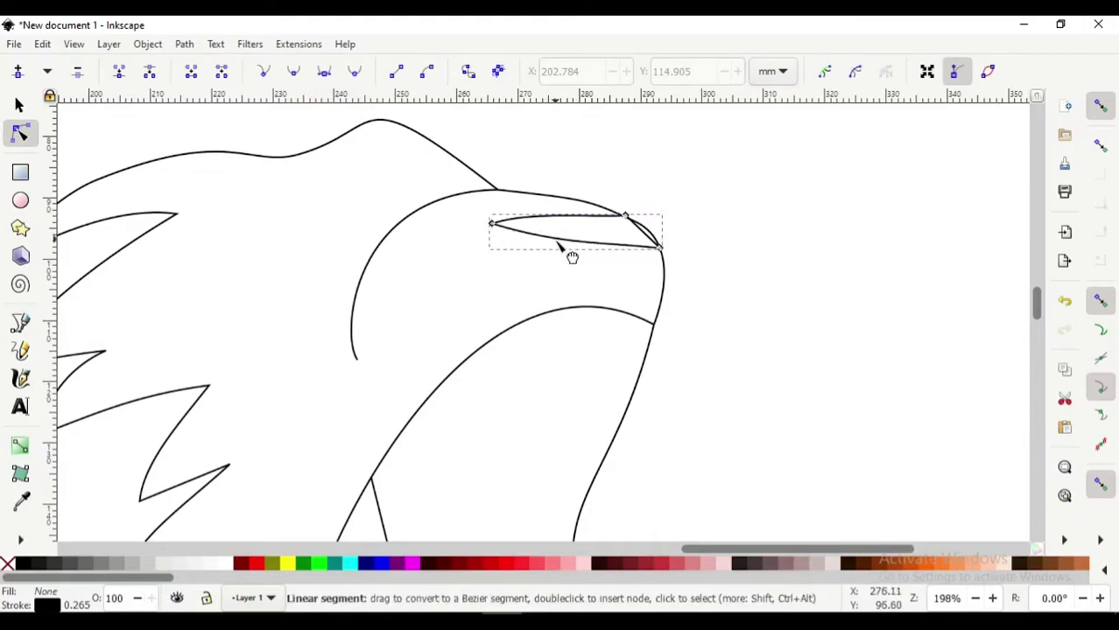
- Nudge the loop's right tip into place
scroll(499, 242, up, 2)
scroll(724, 237, down, 2)
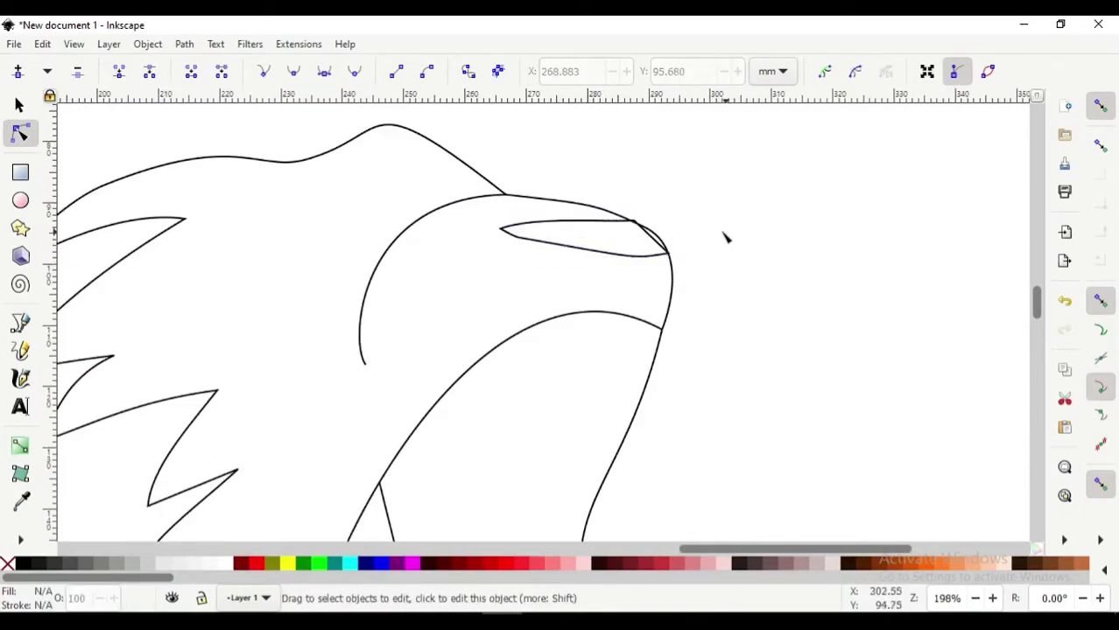
scroll(636, 293, up, 2)
scroll(604, 246, up, 2)
drag(576, 181, 574, 191)
scroll(469, 240, down, 2)
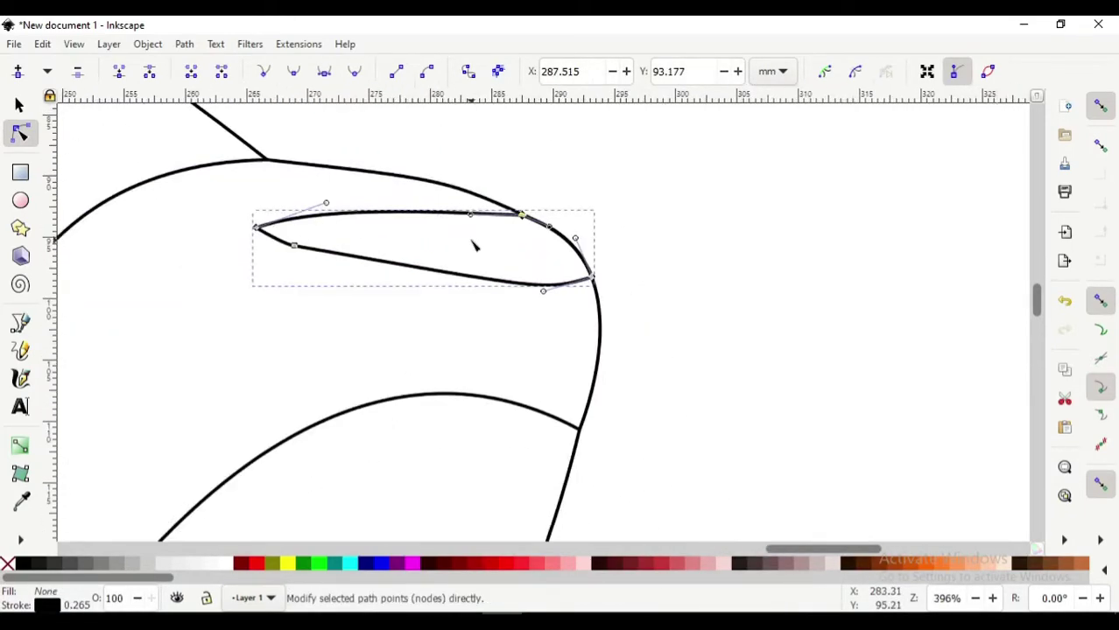
- Draw a short stroke down from below the loop toward the jaw line
key(b)
scroll(262, 281, down, 2)
click(570, 267)
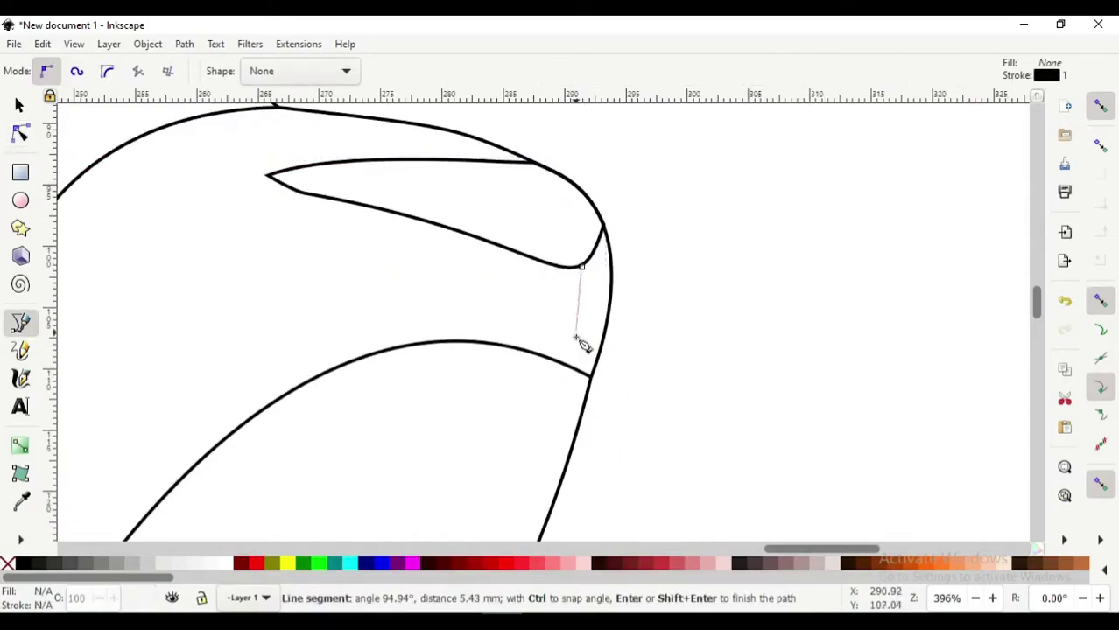
double_click(556, 363)
key(n)
- Drag the lower mouth curve's end point up to meet the snout
click(592, 378)
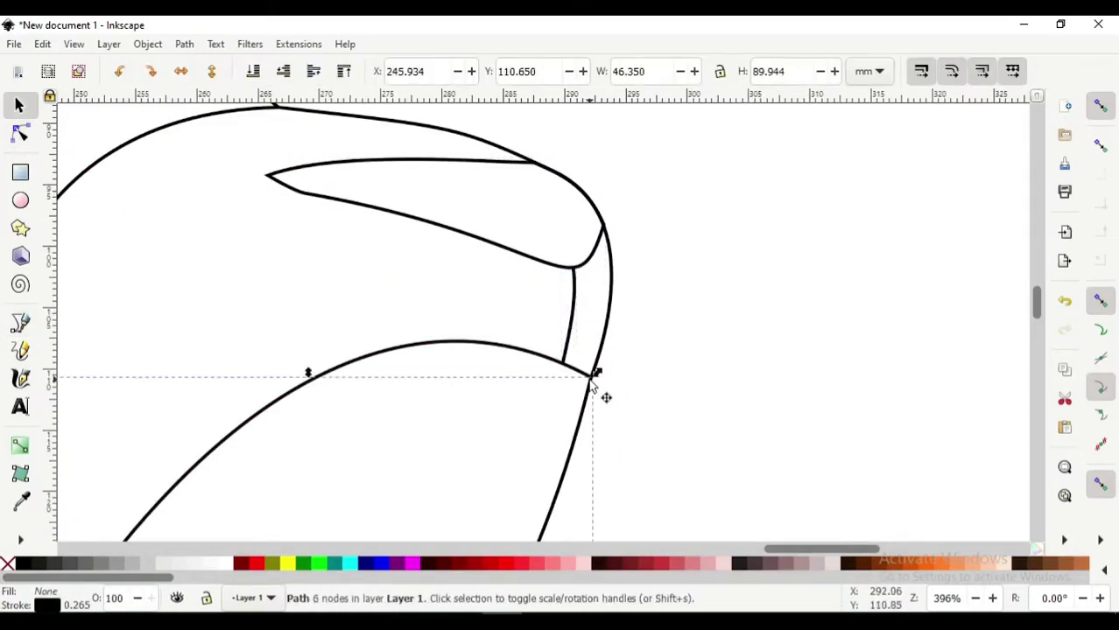
drag(593, 379, 601, 358)
key(Escape)
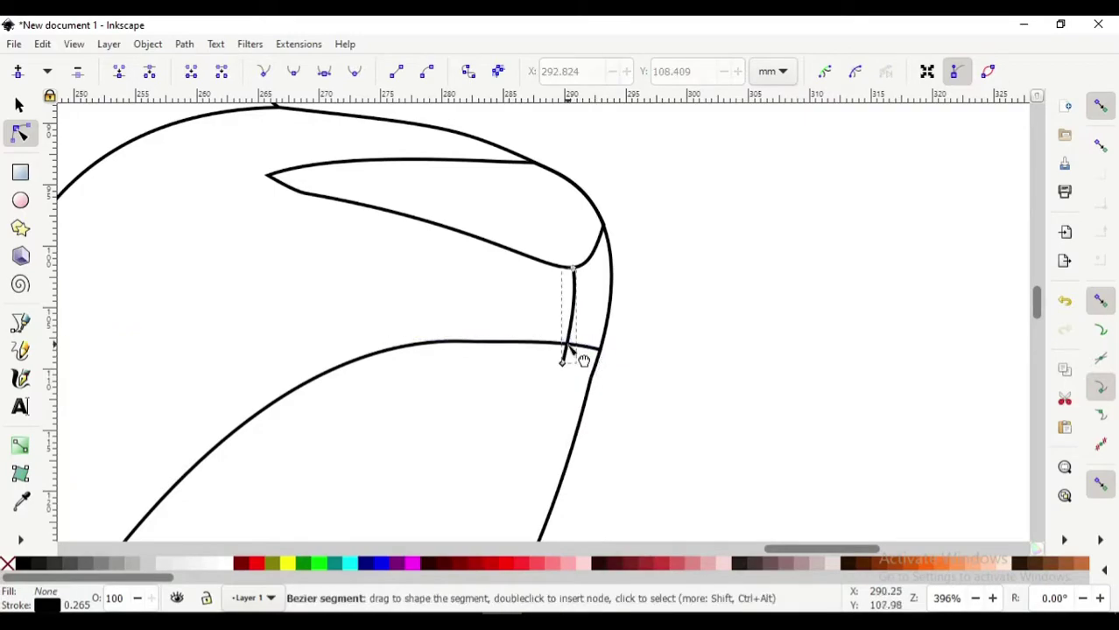
scroll(543, 363, down, 2)
scroll(507, 351, down, 1)
- Draw the ear outline on the head's top and curve one segment upward
key(b)
scroll(260, 275, up, 1)
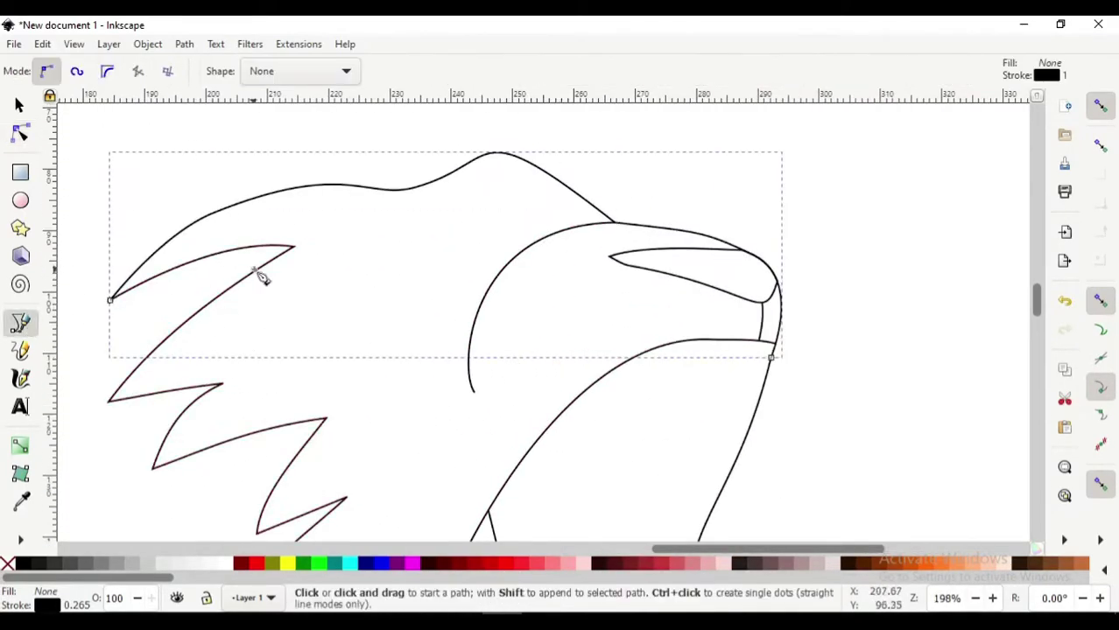
scroll(634, 232, up, 1)
click(633, 228)
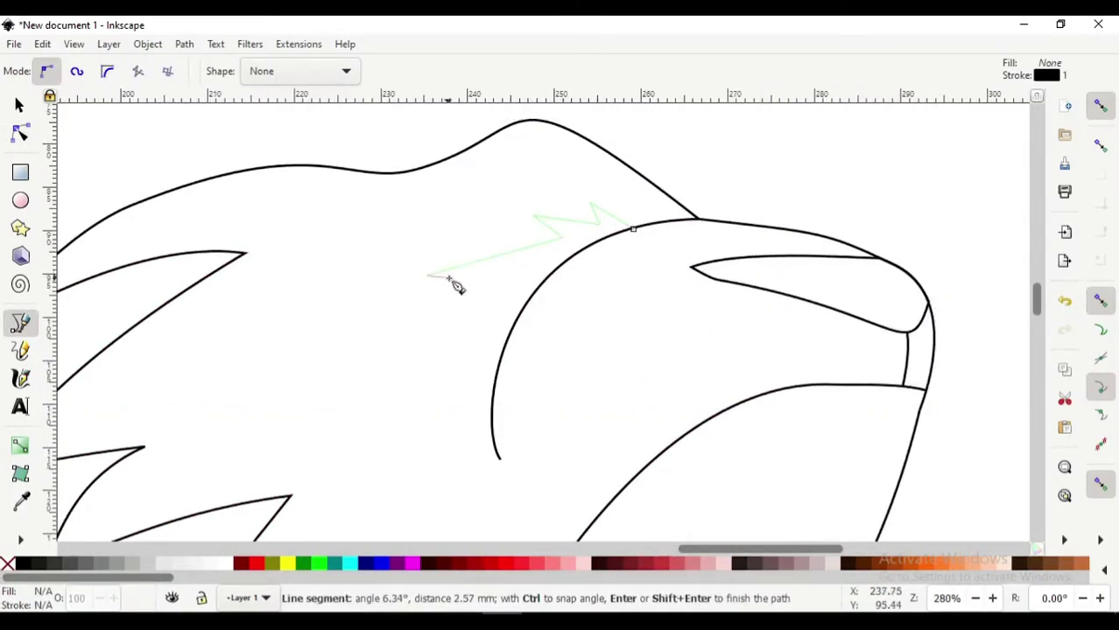
double_click(530, 297)
key(n)
drag(503, 256, 553, 253)
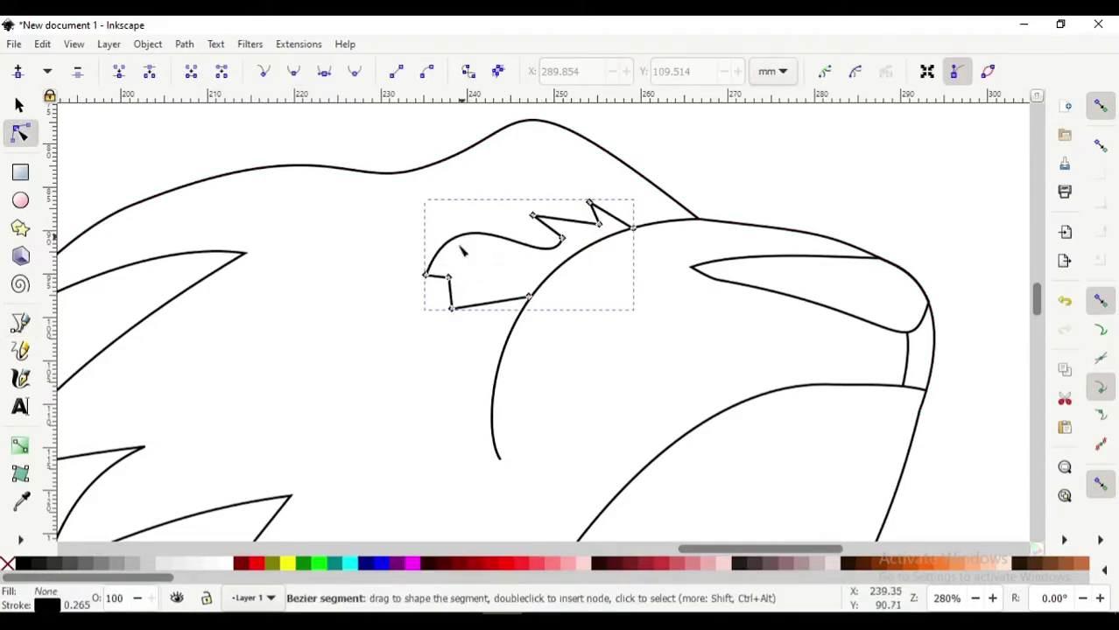
scroll(524, 263, down, 1)
- Draw the inner ear shape and curve its lower edge
key(b)
scroll(552, 352, up, 1)
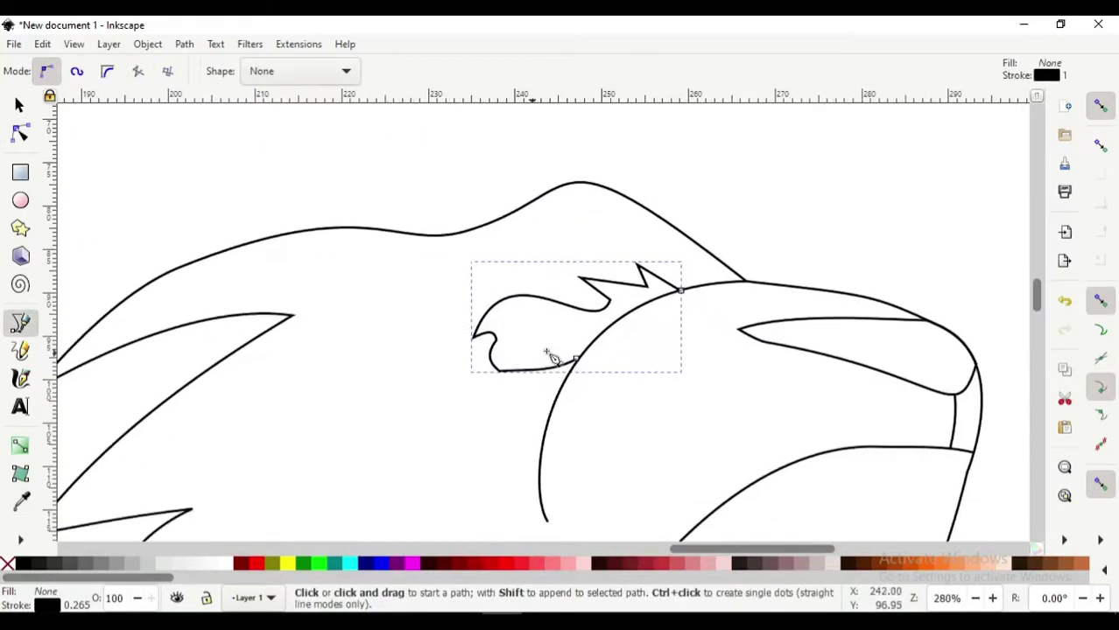
click(514, 324)
click(582, 340)
key(n)
scroll(537, 368, down, 4)
drag(538, 197, 560, 228)
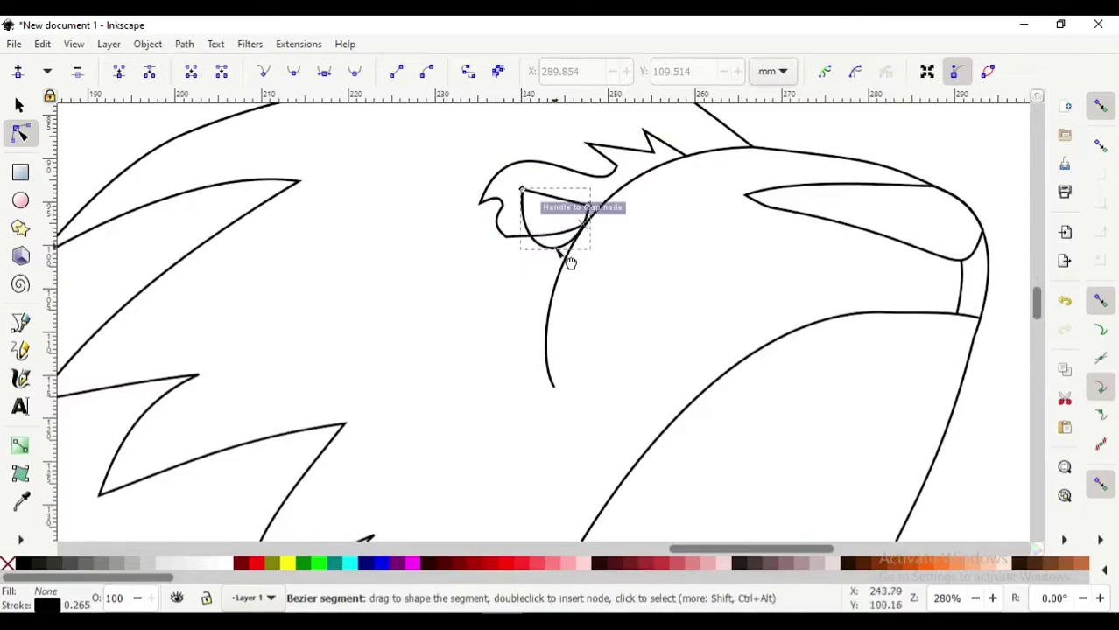
scroll(545, 252, down, 1)
scroll(545, 252, down, 5)
- Move the ear slightly into place on the head
scroll(487, 263, up, 1)
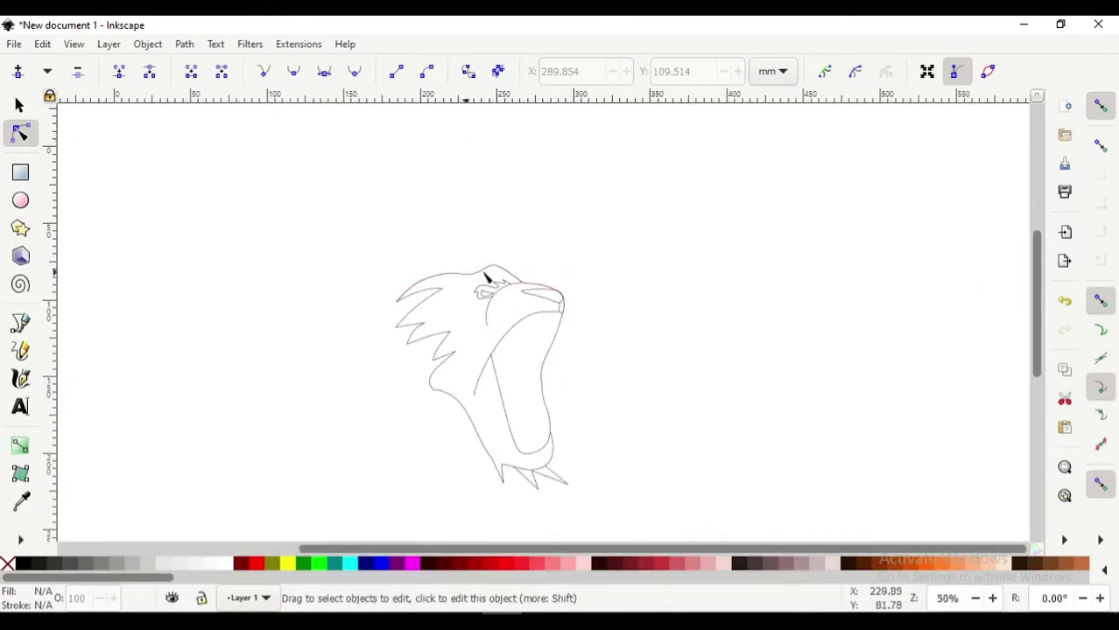
scroll(491, 289, up, 3)
key(s)
click(495, 314)
drag(495, 313, 492, 317)
- Draw a thin closed front fang with a pointed tip under the snout
key(Escape)
scroll(600, 312, down, 2)
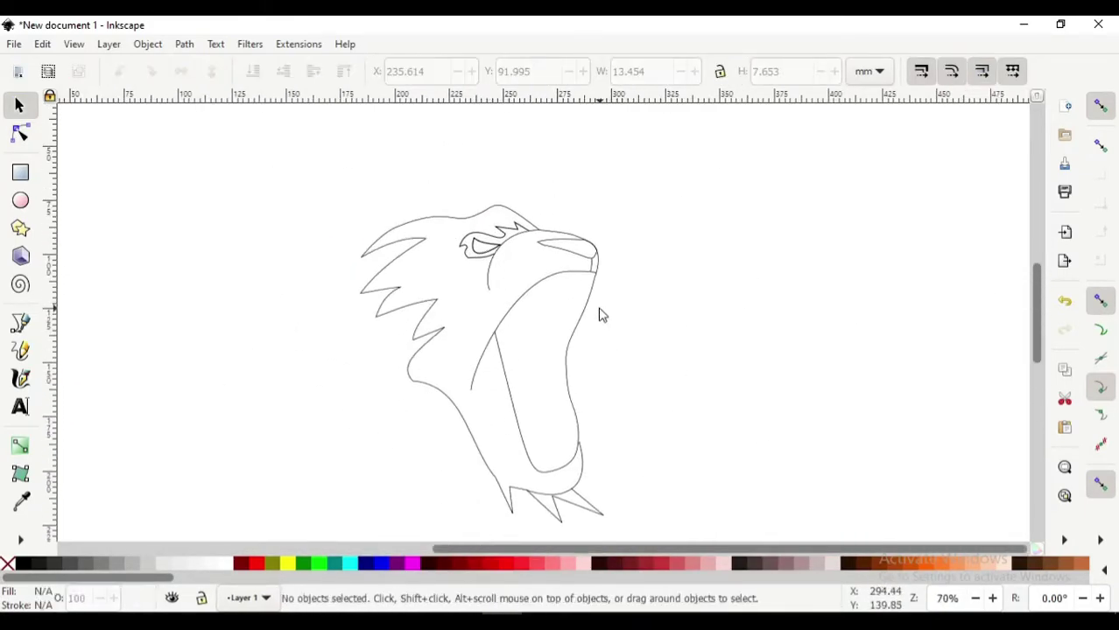
scroll(600, 312, up, 1)
click(20, 322)
click(617, 176)
click(613, 231)
scroll(613, 179, up, 1)
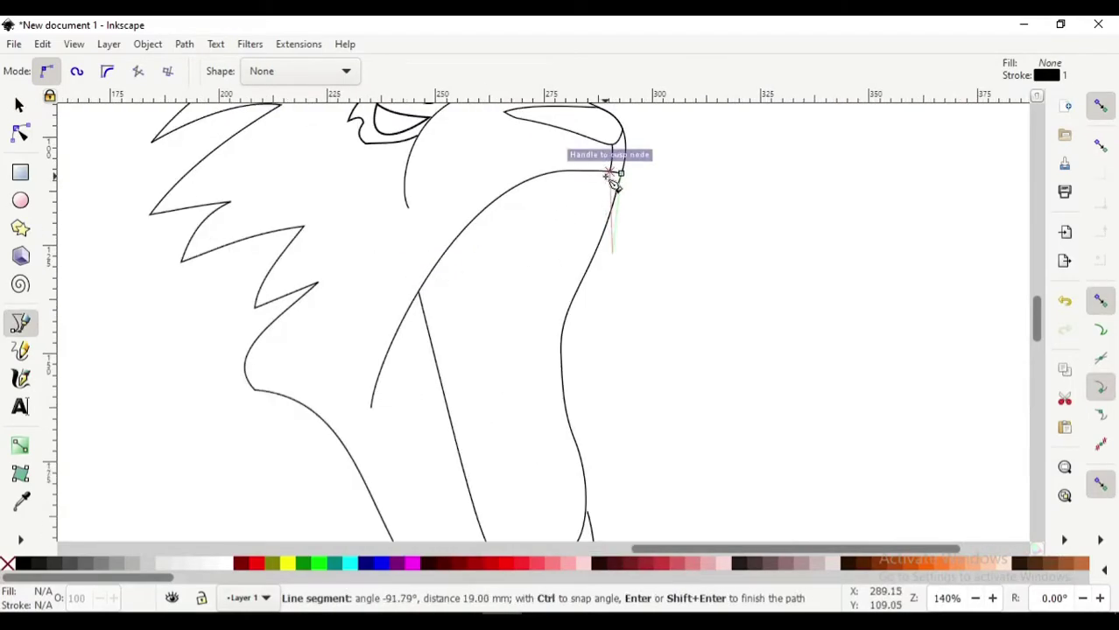
click(612, 175)
- Draw a small zigzag row of teeth under the snout tip
key(n)
click(20, 322)
click(614, 200)
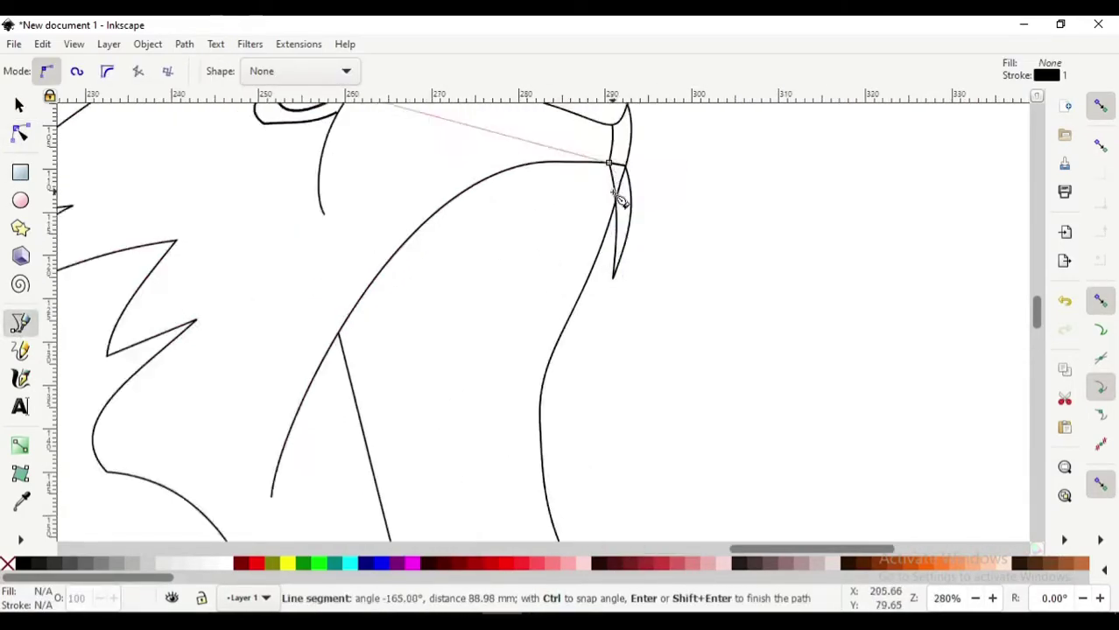
scroll(613, 201, up, 2)
click(579, 203)
double_click(544, 205)
key(n)
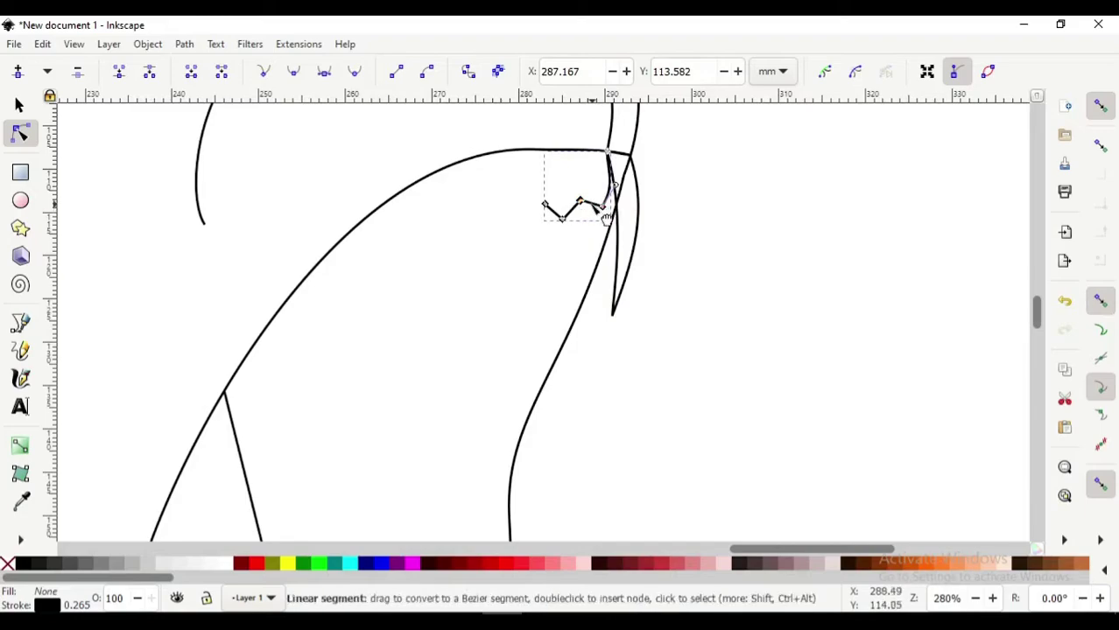
- Draw a closed triangular long fang hanging from the upper jaw, then select the inner mouth outline
key(b)
scroll(489, 229, down, 1)
click(485, 201)
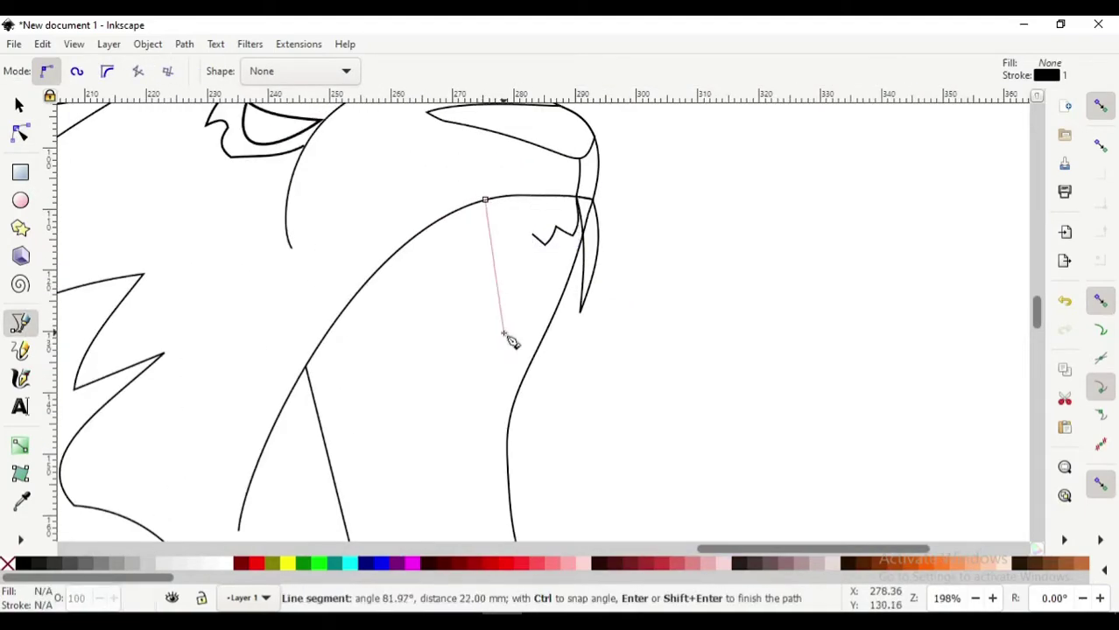
click(450, 214)
click(485, 200)
scroll(572, 232, up, 1)
key(n)
scroll(613, 334, down, 2)
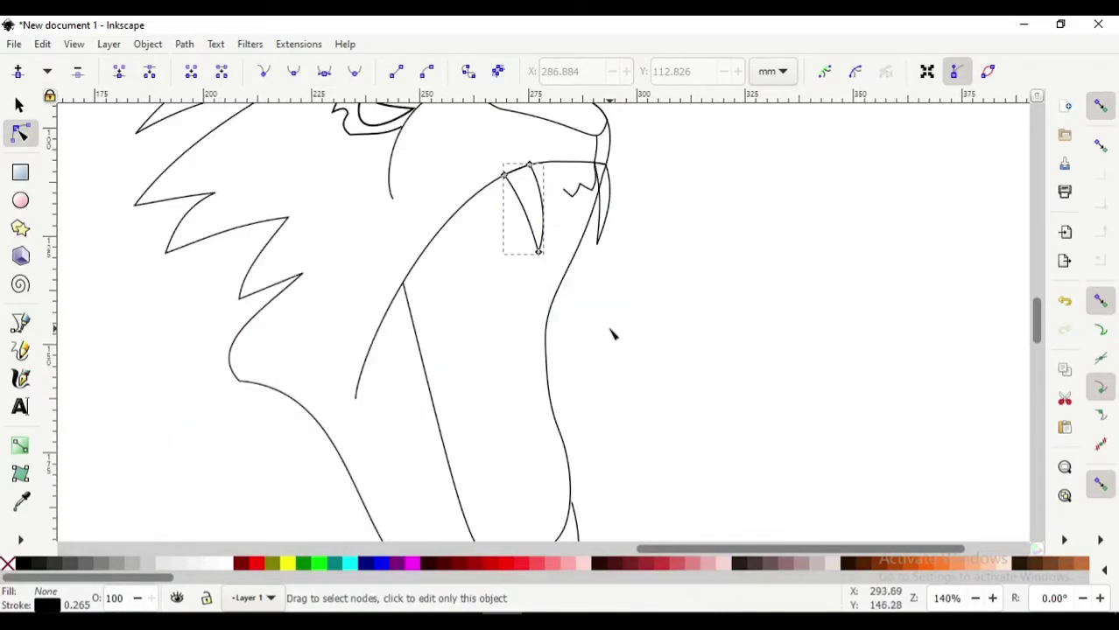
scroll(540, 258, down, 2)
scroll(586, 325, up, 1)
click(585, 245)
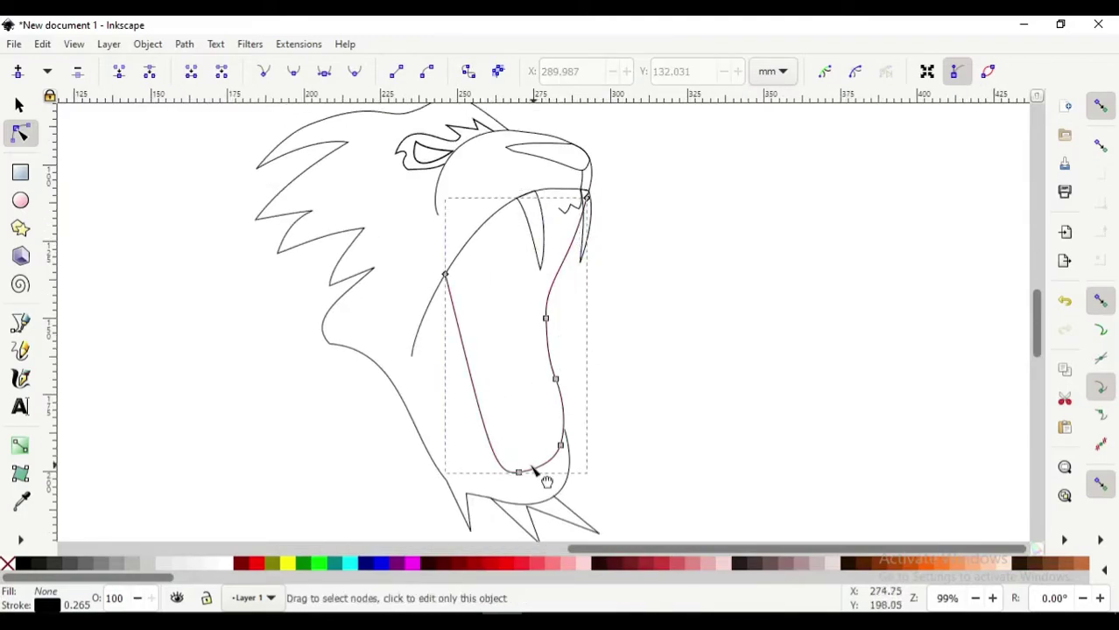
- Drag the mouth-bottom and lower-jaw nodes upward to raise the bottom of the mouth
mouse_move(534, 470)
mouse_down()
mouse_move(534, 436)
mouse_move(569, 442)
mouse_up()
key(space)
scroll(507, 453, down, 2)
click(507, 453)
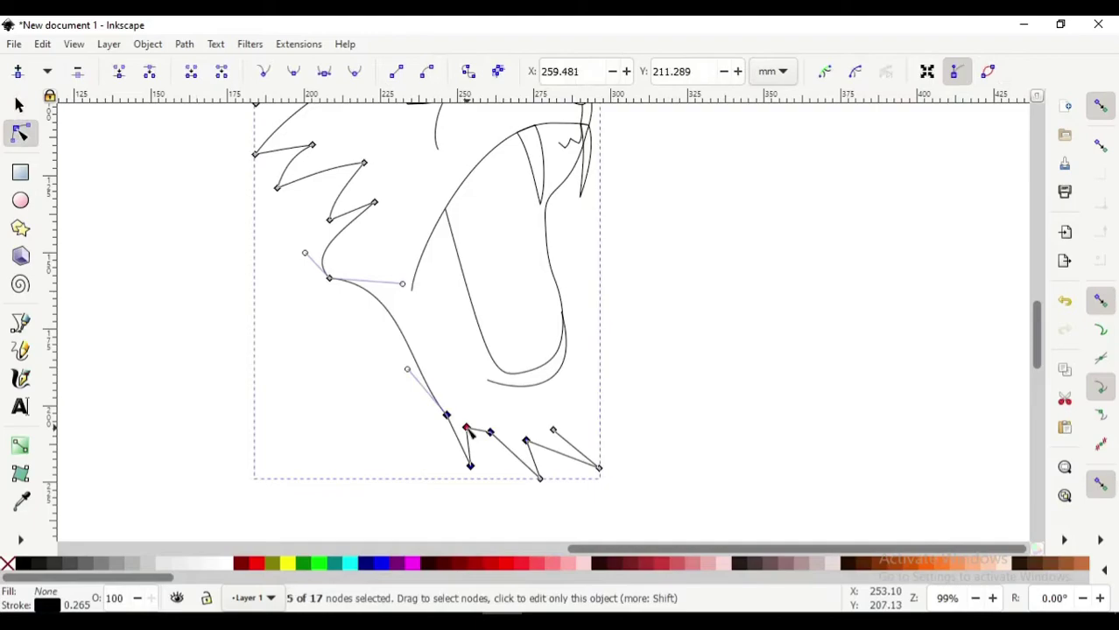
drag(467, 429, 469, 387)
key(Escape)
scroll(812, 181, up, 3)
- Draw a tongue outline with a notched top inside the open mouth
key(b)
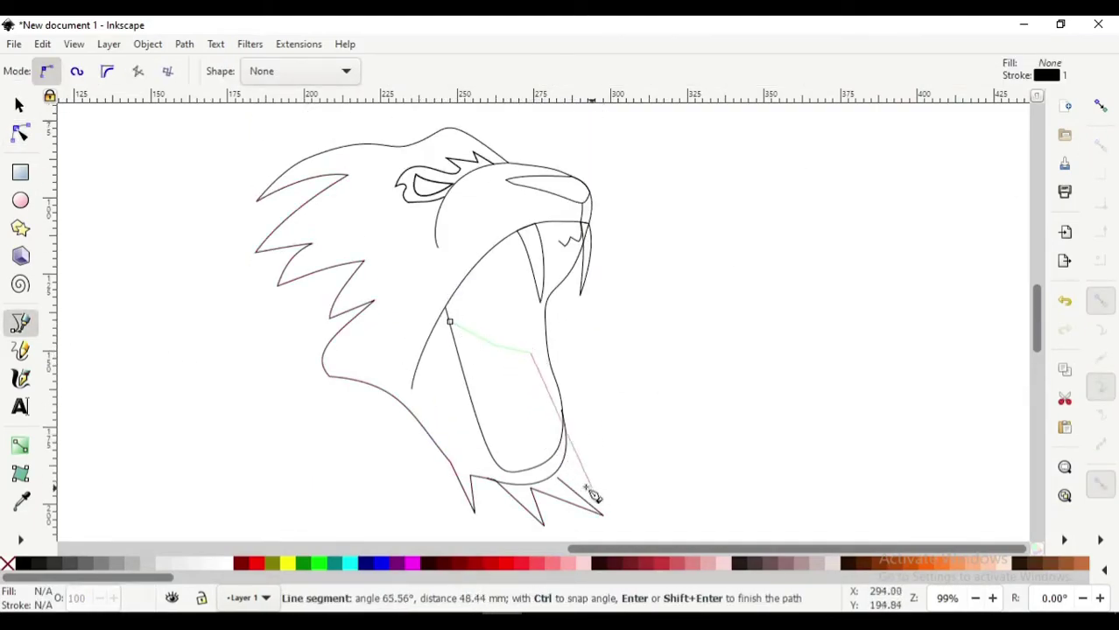
click(554, 457)
key(Return)
ctrl+scroll(528, 464, up, 1)
- Round out the tongue's notched top and curve its right edge down inside the mouth
key(n)
ctrl+scroll(495, 278, up, 1)
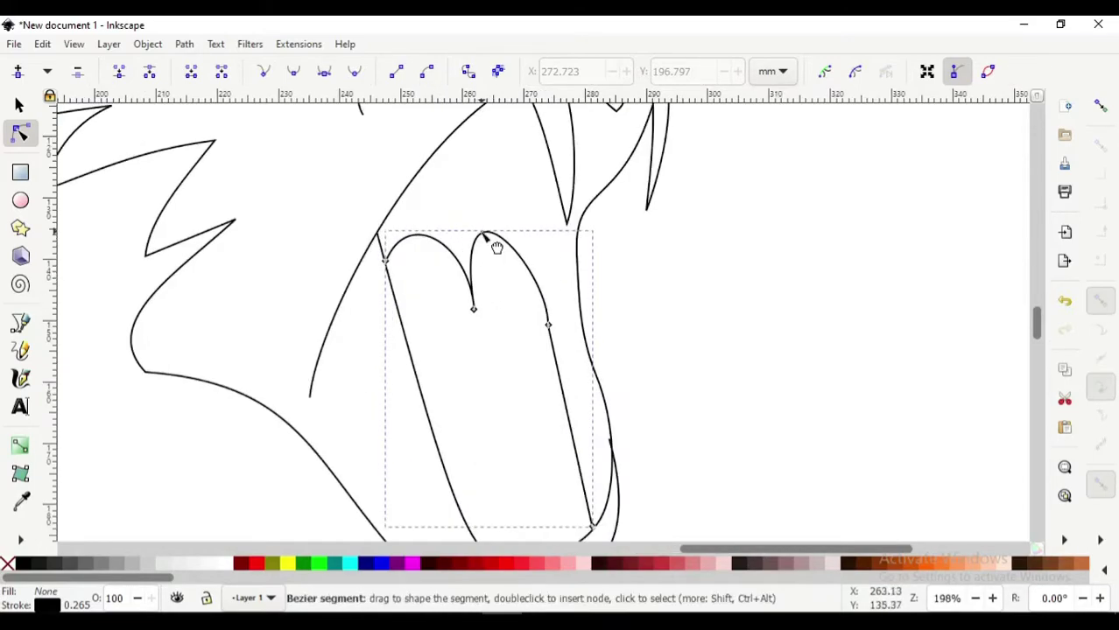
drag(494, 245, 487, 309)
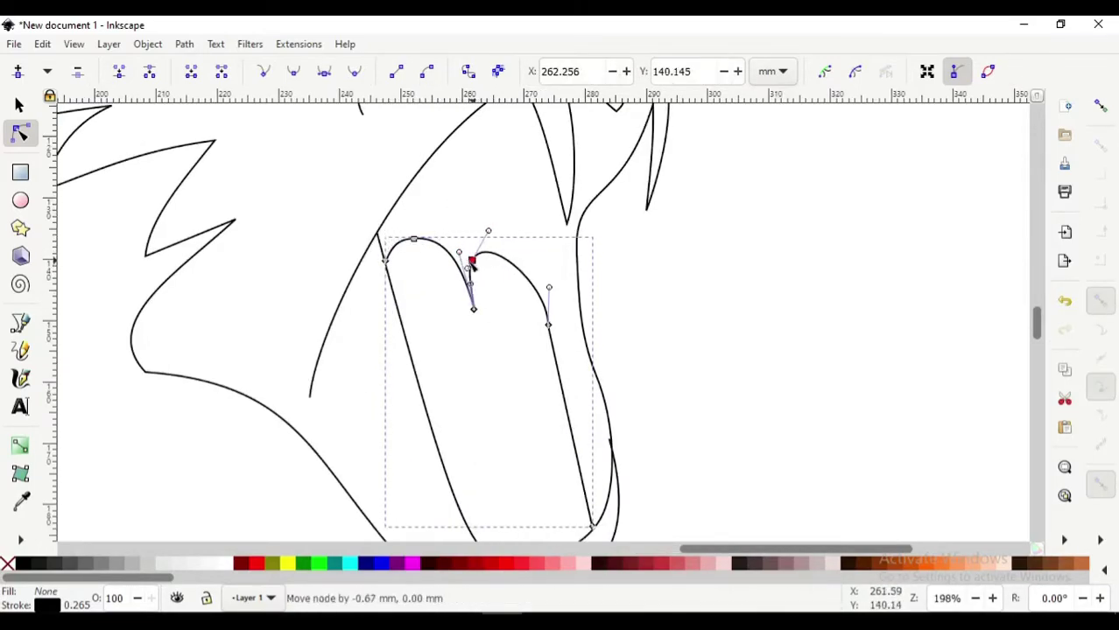
ctrl+scroll(496, 241, down, 1)
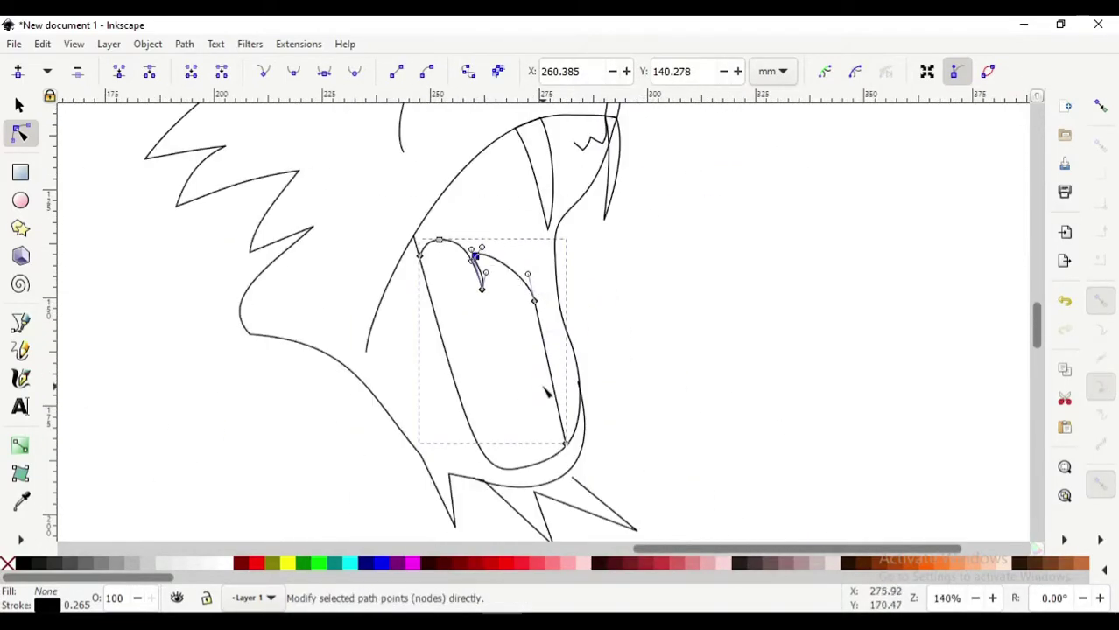
drag(534, 301, 526, 292)
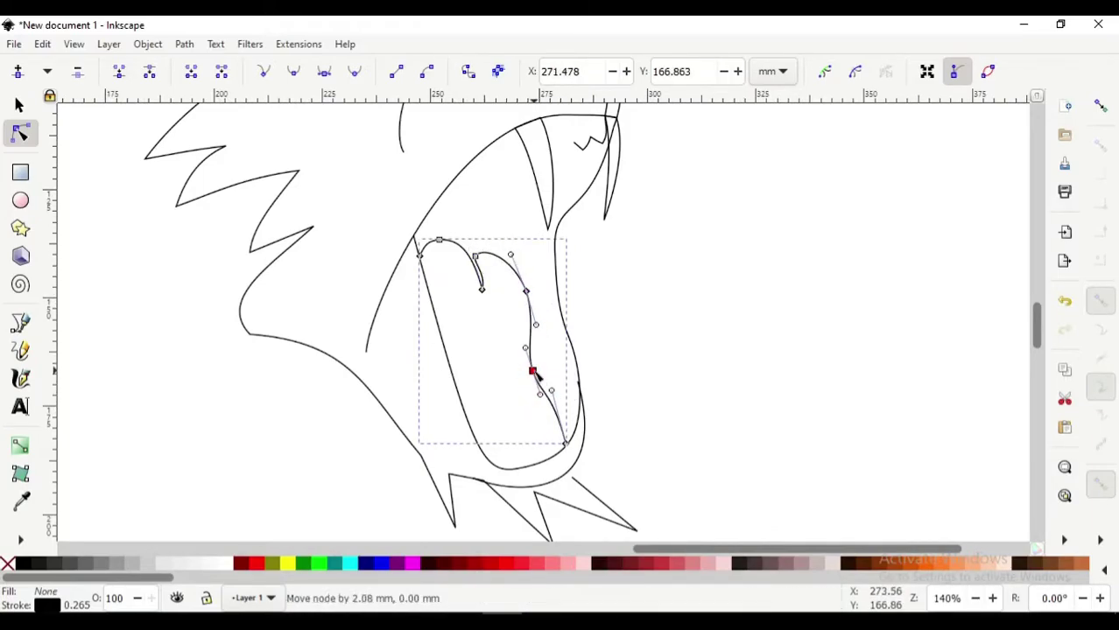
drag(532, 371, 544, 369)
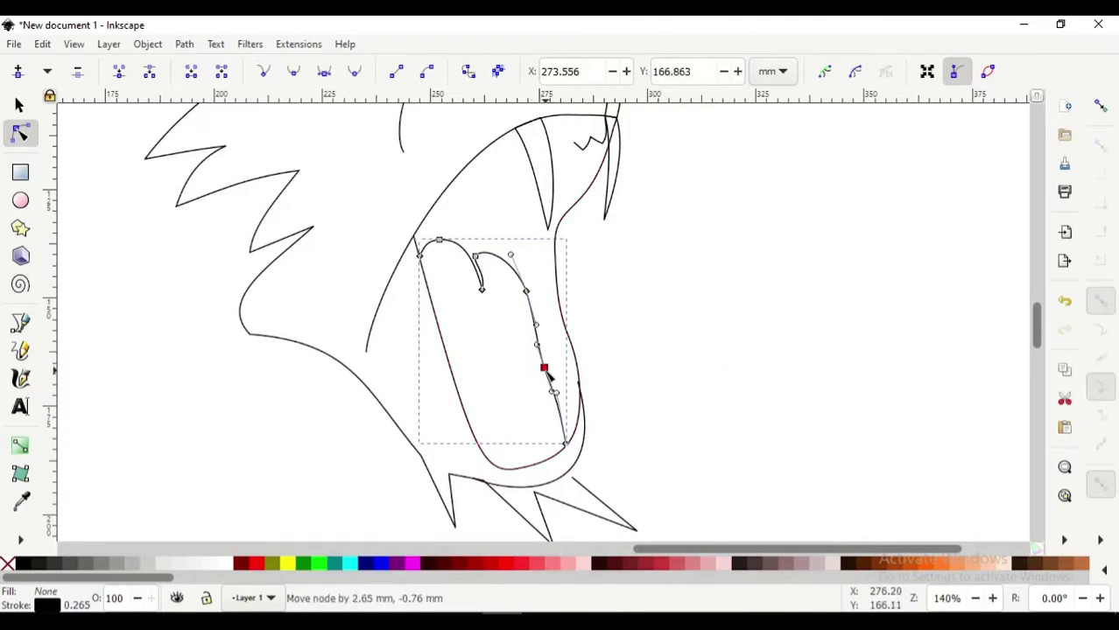
click(577, 367)
- Draw a short curved crease line down the middle of the tongue
key(b)
scroll(501, 389, down, 1)
click(492, 299)
double_click(503, 358)
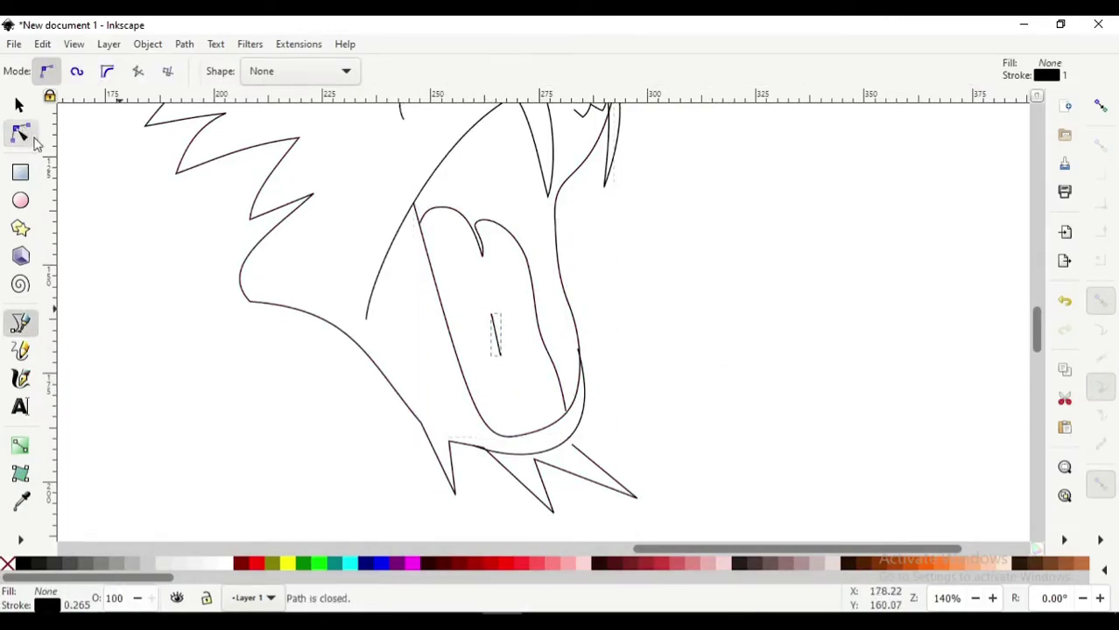
key(n)
key(s)
click(639, 289)
key(minus)
key(minus)
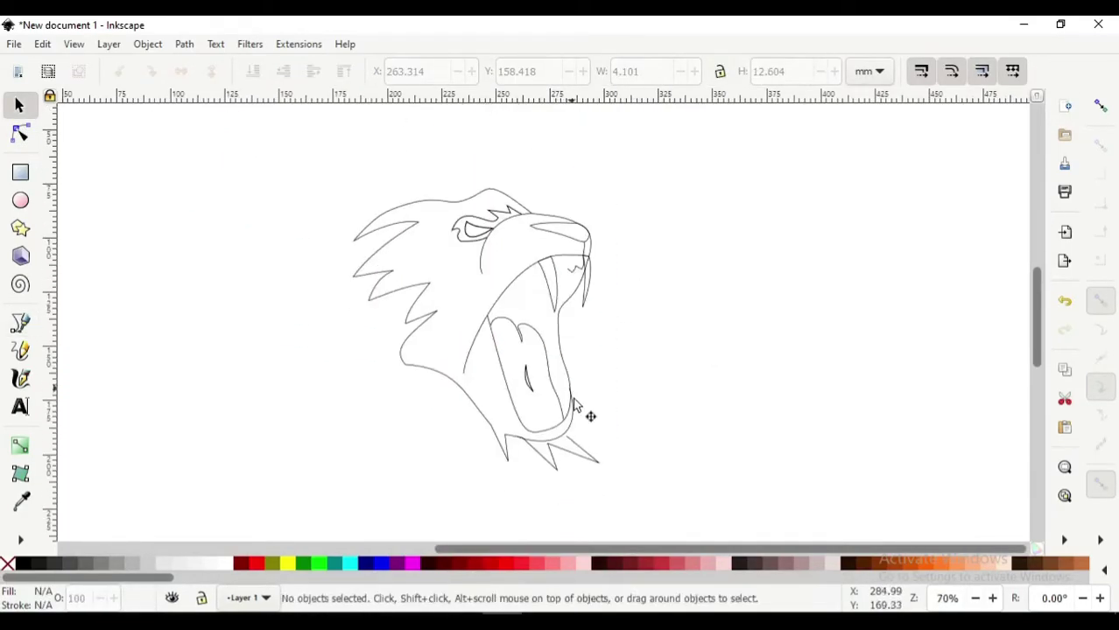
key(b)
key(plus)
- Draw two diagonal cheek strokes beside the upper jaw, one long and one shorter
click(554, 255)
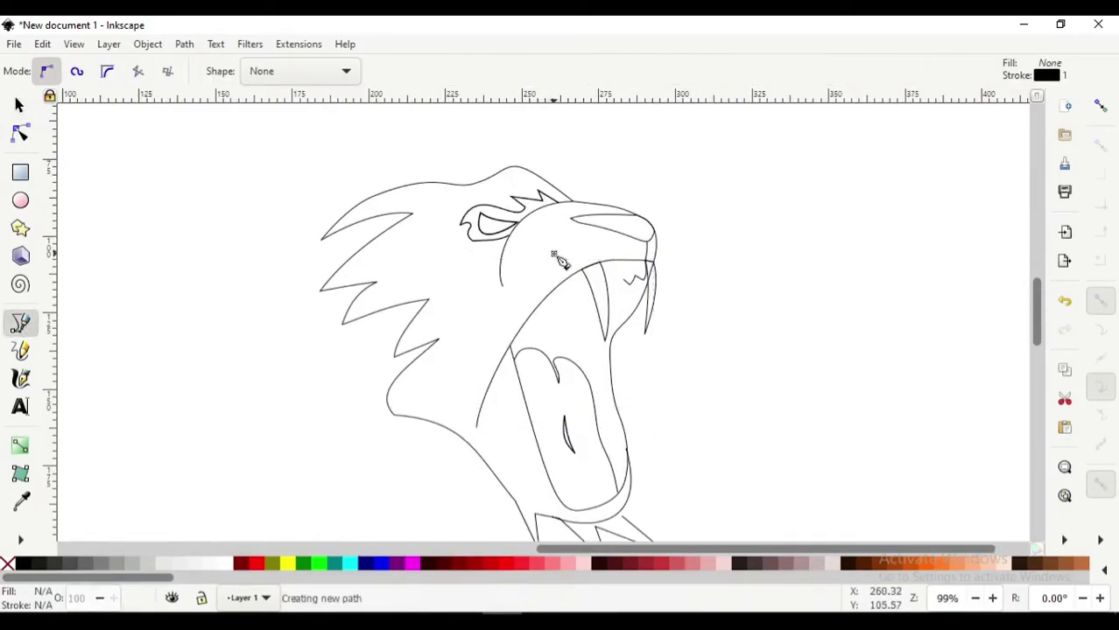
double_click(553, 254)
key(n)
key(b)
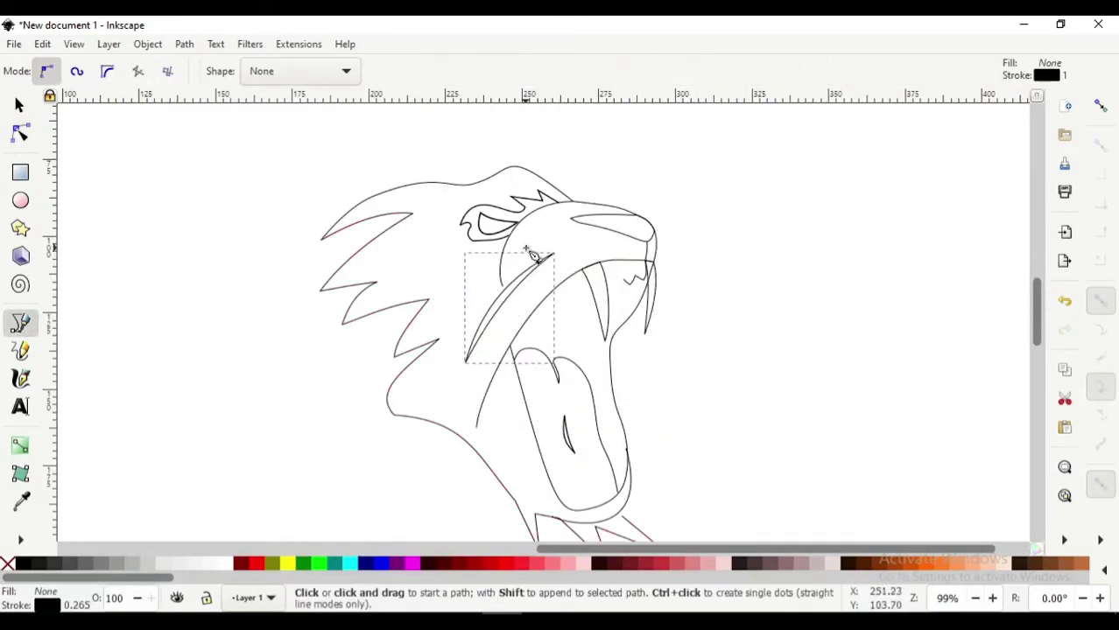
click(525, 249)
double_click(470, 285)
key(n)
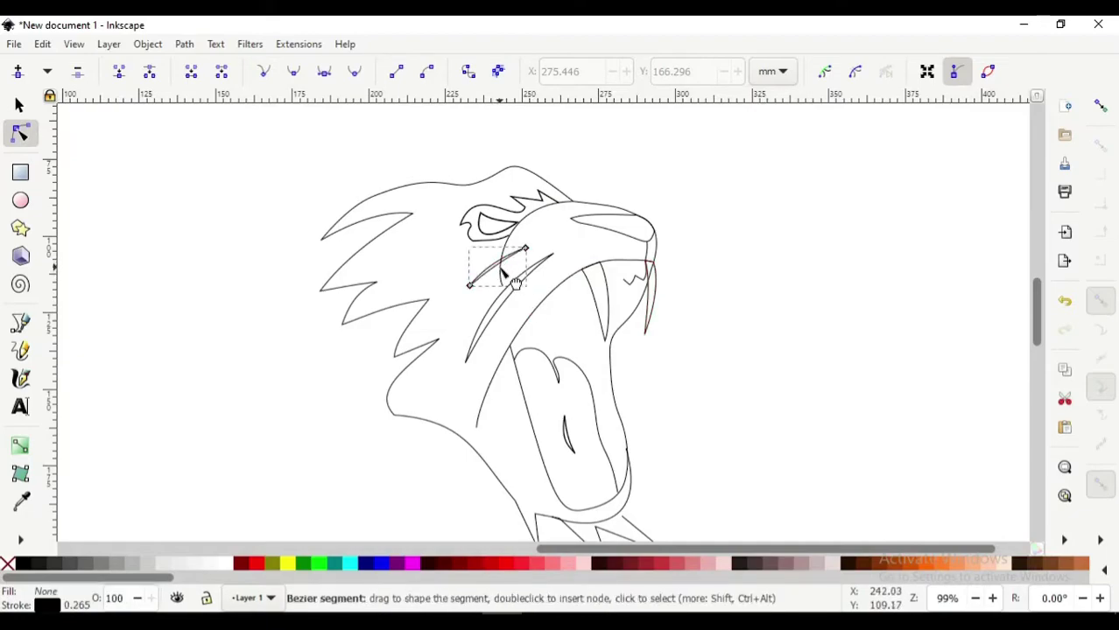
key(s)
- Reshape the curve along the top of the head outline
click(368, 207)
key(n)
scroll(263, 210, up, 1)
drag(360, 246, 425, 210)
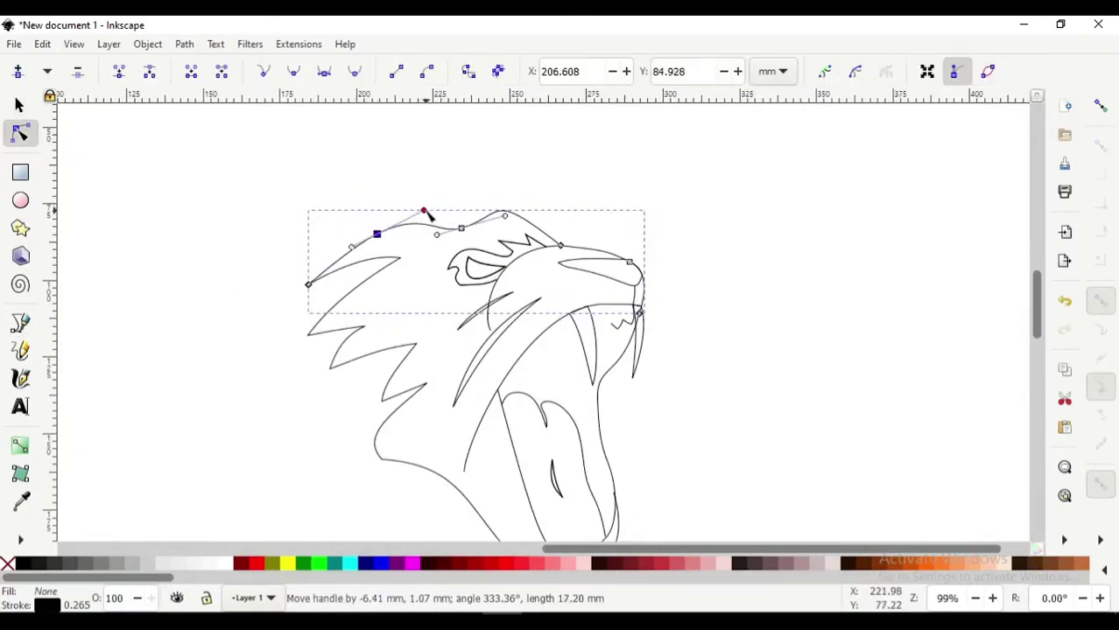
- Fill the long cheek stroke black and bring up stroke width settings for the head outline
click(741, 214)
scroll(742, 215, down, 1)
click(490, 324)
key(s)
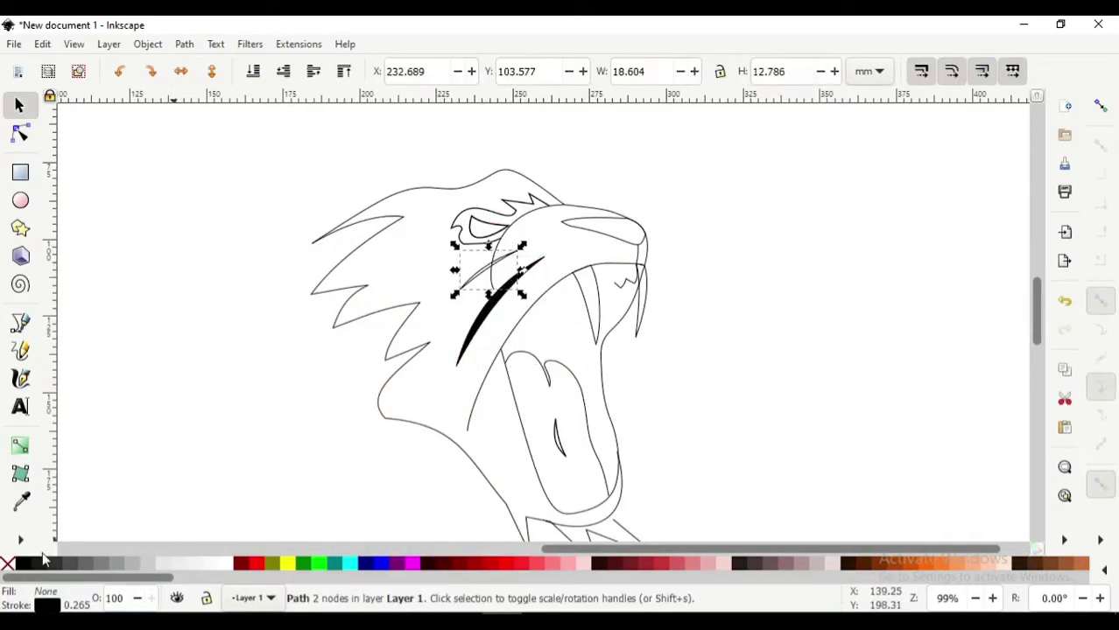
click(466, 286)
right_click(898, 284)
click(963, 466)
click(939, 135)
- Thicken the snout outline, middle fang and long jaw strokes
scroll(858, 171, up, 7)
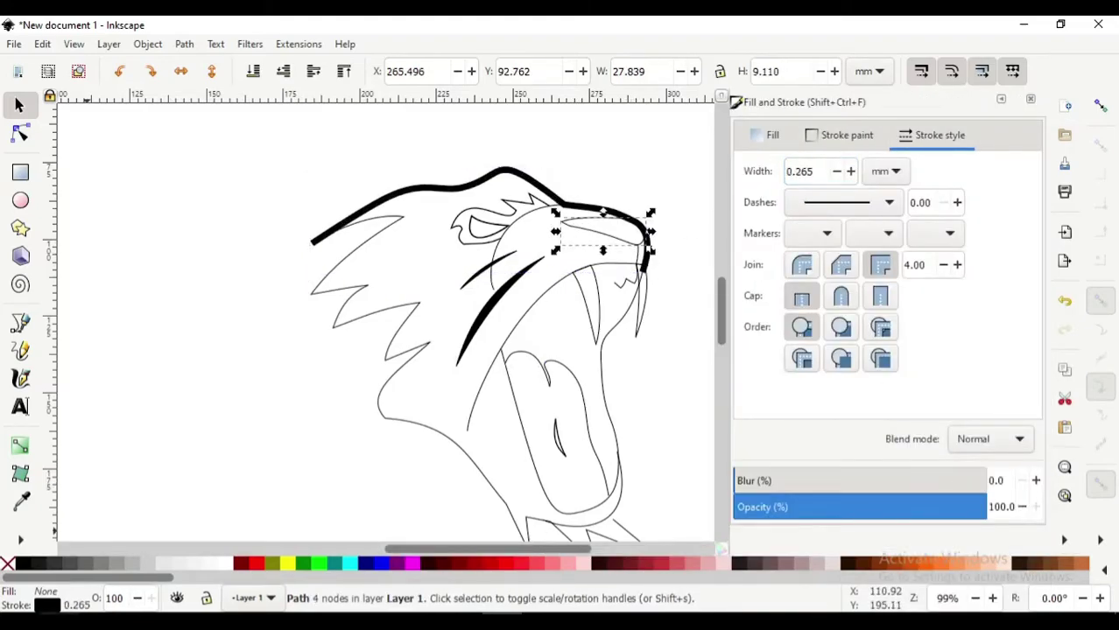
click(643, 298)
scroll(823, 171, up, 7)
click(587, 289)
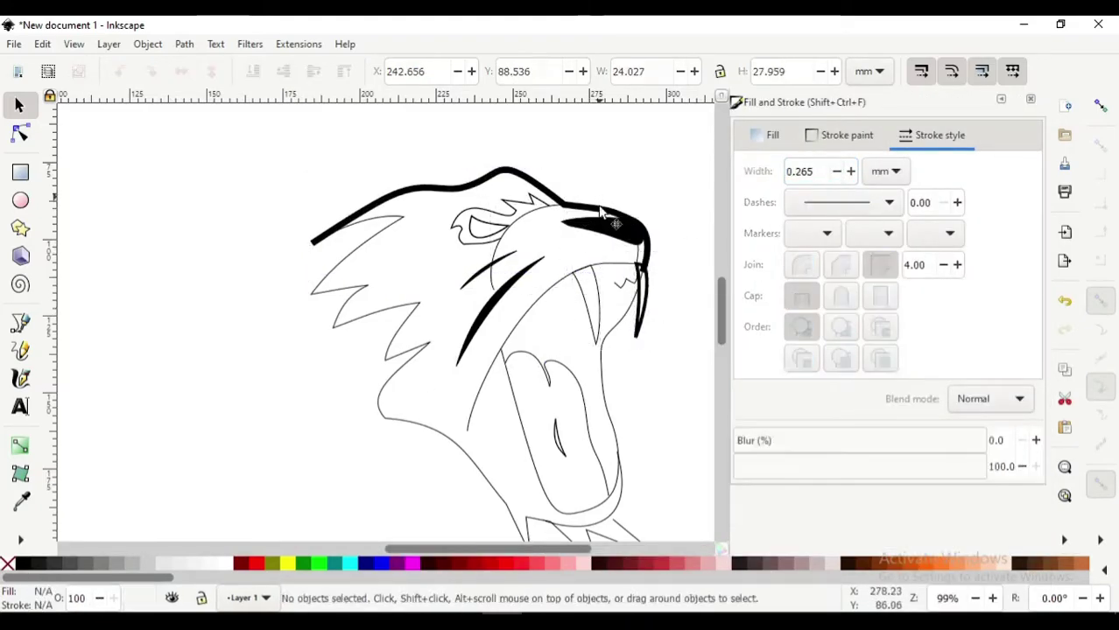
click(583, 294)
scroll(854, 172, up, 7)
click(527, 350)
scroll(854, 172, up, 7)
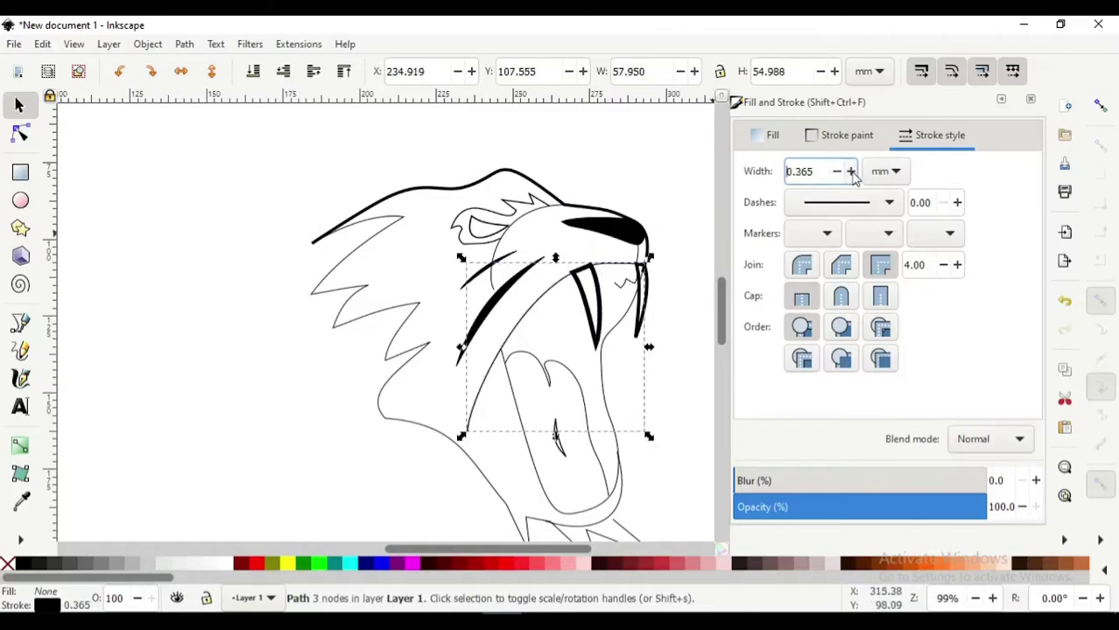
click(607, 289)
- Thicken the brow curve above the eye and make the eye a bold black shape
click(511, 245)
scroll(856, 172, up, 10)
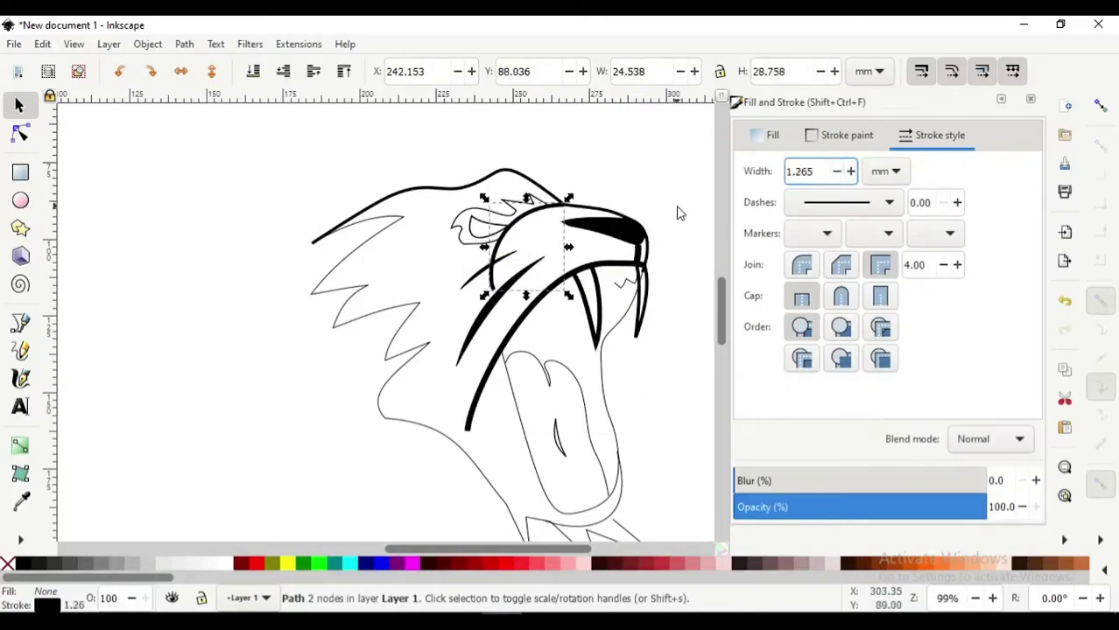
click(477, 224)
scroll(530, 224, up, 2)
key(b)
click(469, 252)
key(Escape)
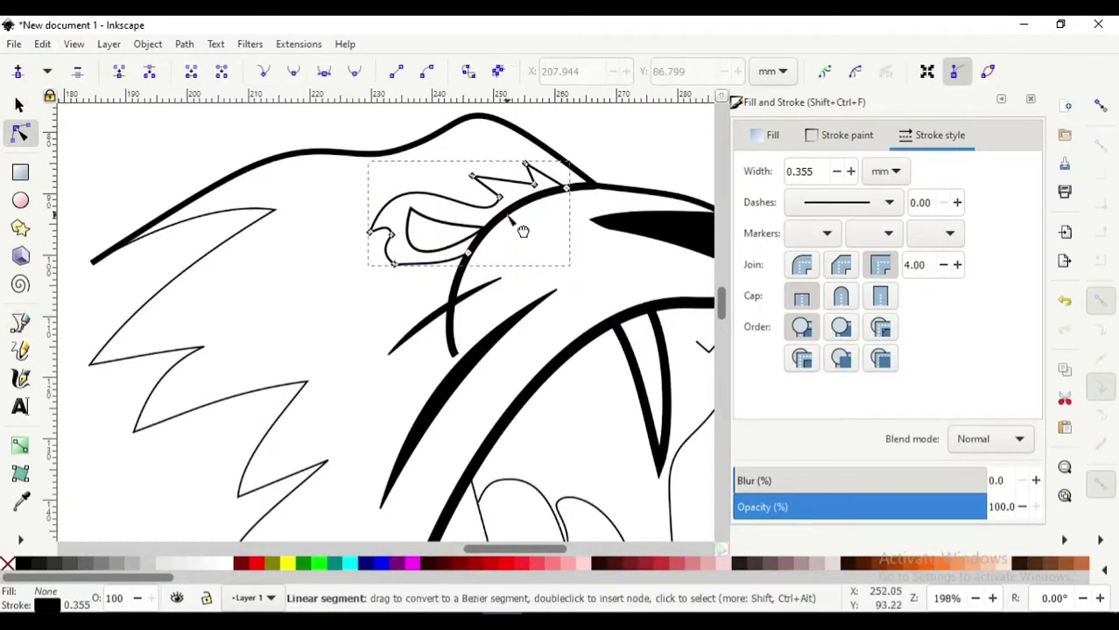
key(s)
scroll(814, 172, up, 14)
scroll(399, 331, down, 2)
scroll(398, 330, up, 2)
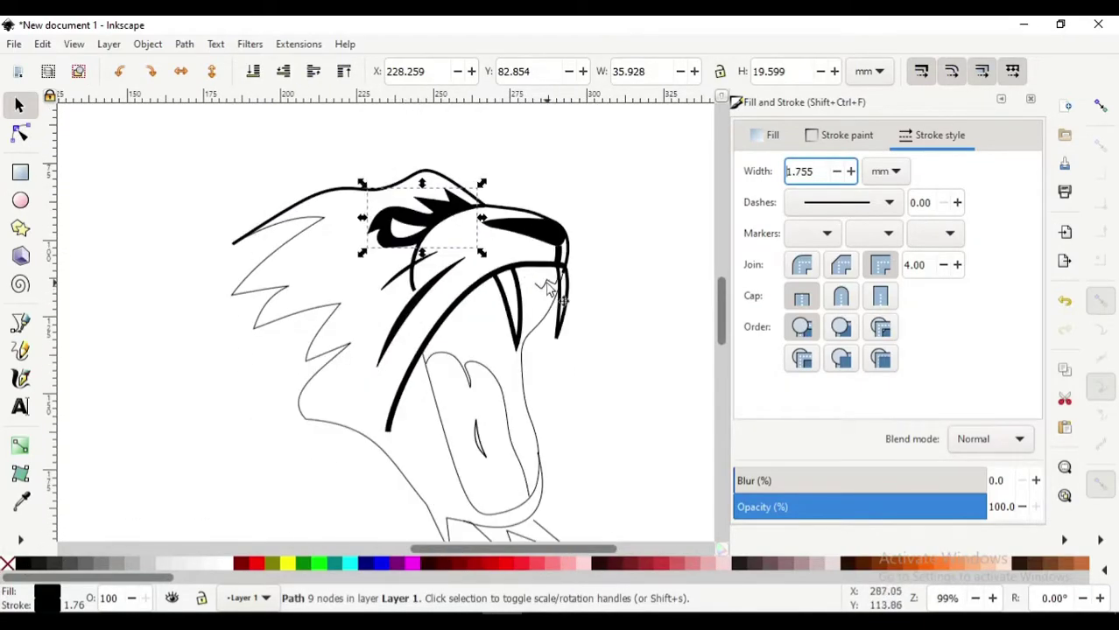
- Bolden the zigzag teeth to width 1.565, nudging one of its nodes
key(n)
click(530, 289)
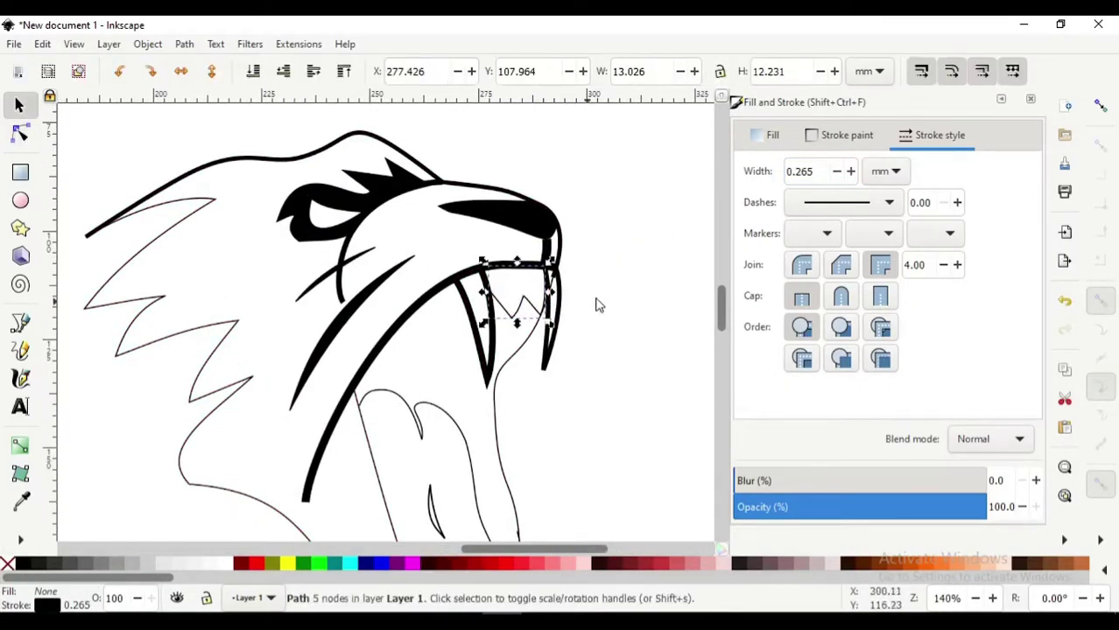
scroll(849, 172, up, 20)
scroll(849, 171, down, 9)
drag(490, 291, 488, 292)
key(s)
scroll(537, 287, down, 5)
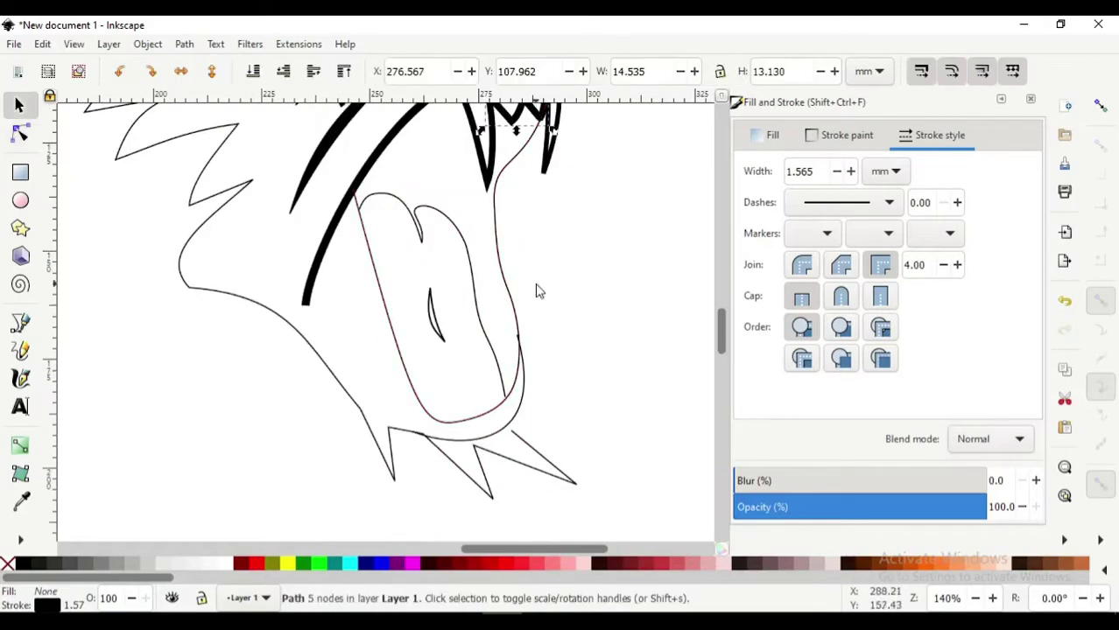
key(Tab)
scroll(512, 263, up, 1)
key(Tab)
scroll(445, 281, up, 1)
- Draw the mouth-interior path along the upper jaw and reshape its top
click(20, 321)
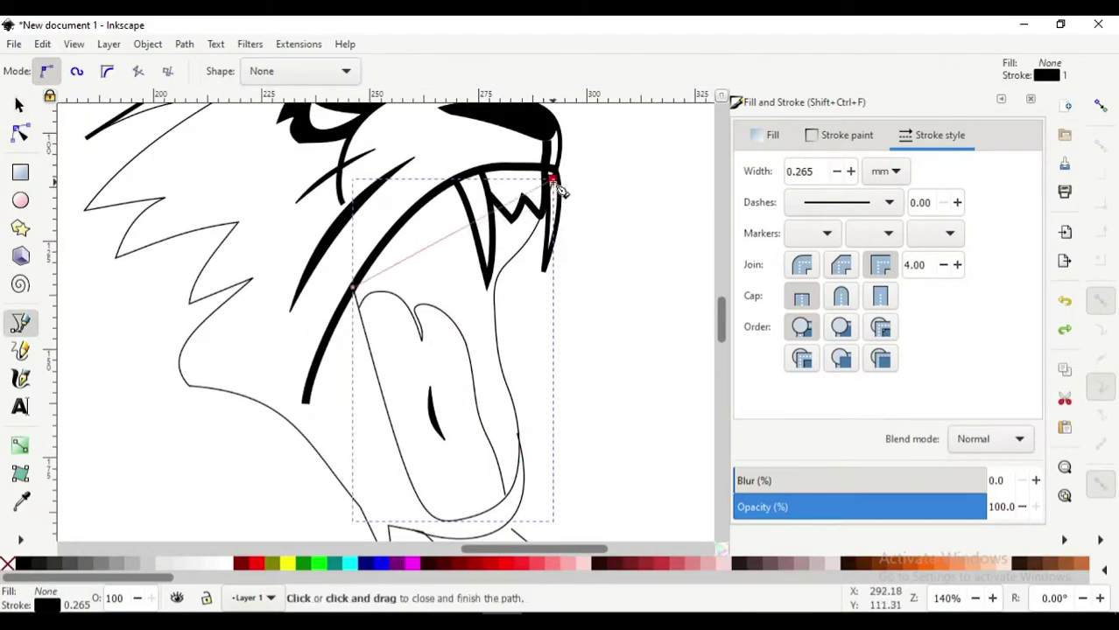
click(554, 187)
key(n)
drag(455, 289, 465, 366)
key(s)
key(b)
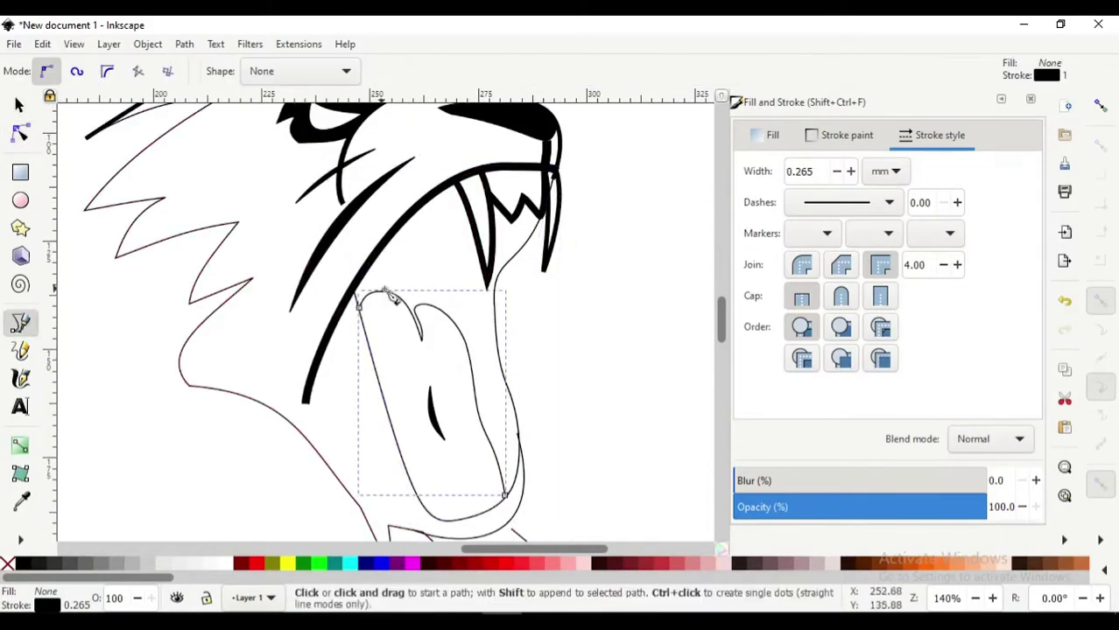
scroll(442, 490, down, 1)
key(n)
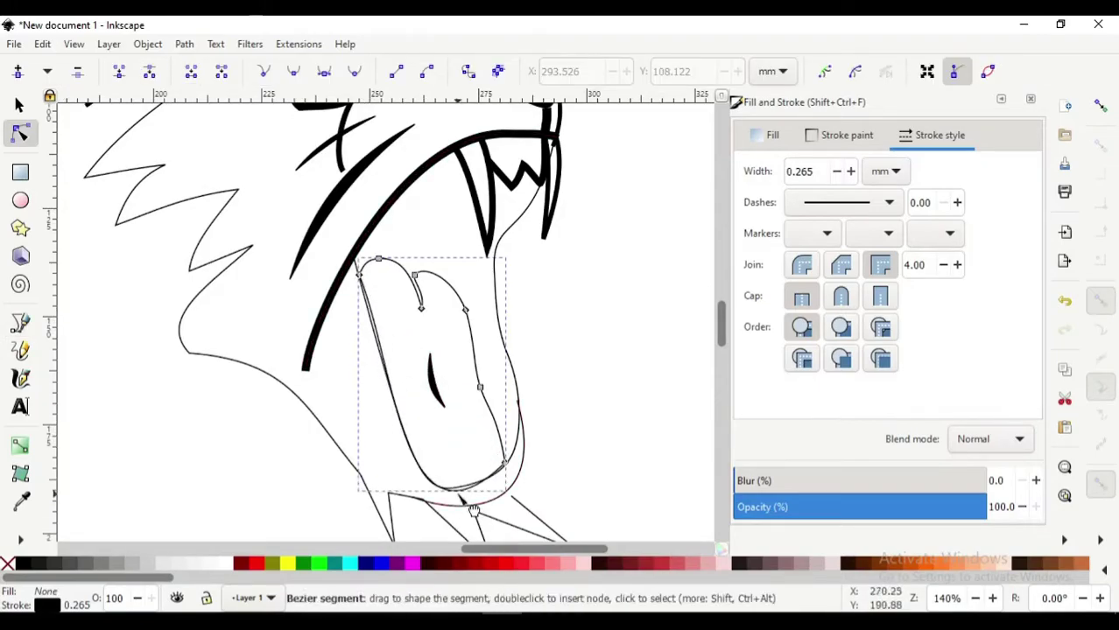
- Stretch the black mouth shape down around the tongue and lower it to the bottom
scroll(465, 500, up, 1)
click(417, 423)
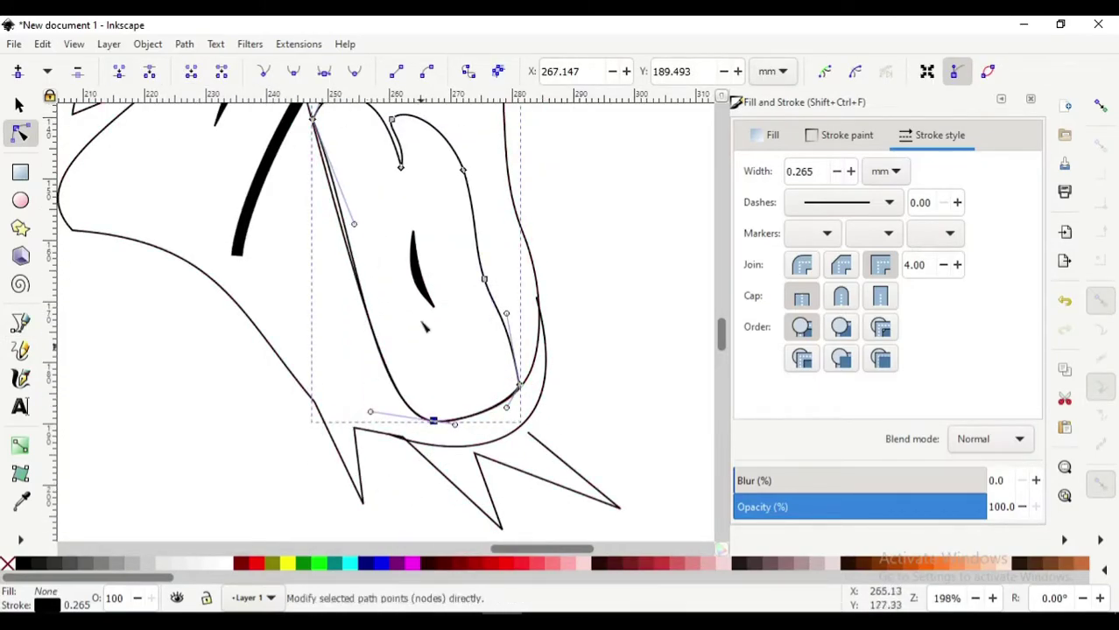
drag(417, 422, 375, 433)
key(s)
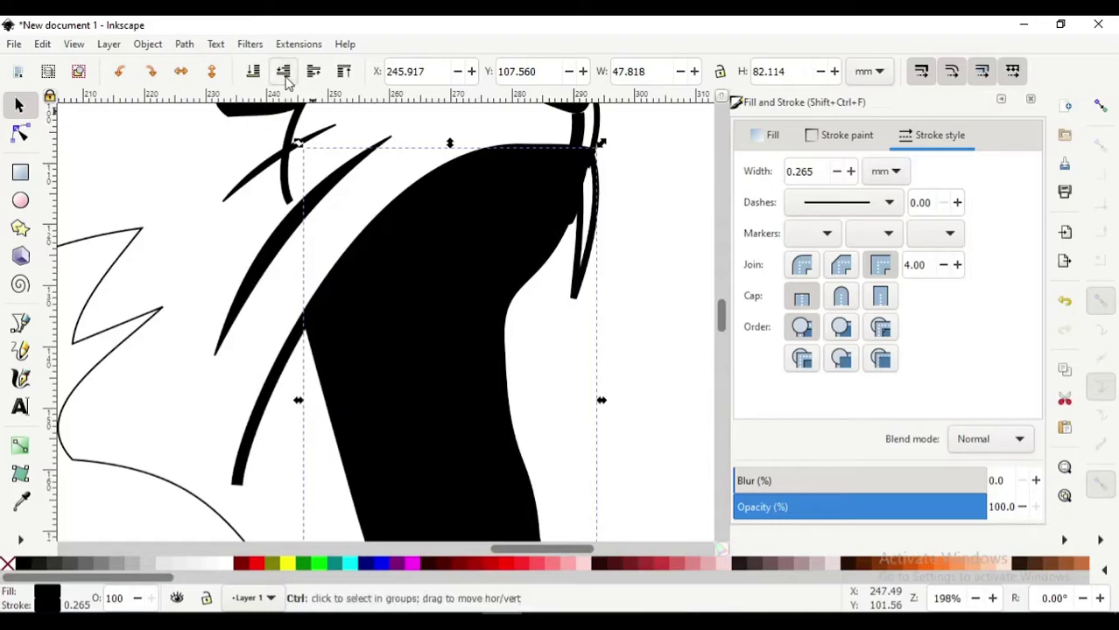
scroll(475, 312, down, 1)
scroll(474, 311, down, 1)
click(253, 71)
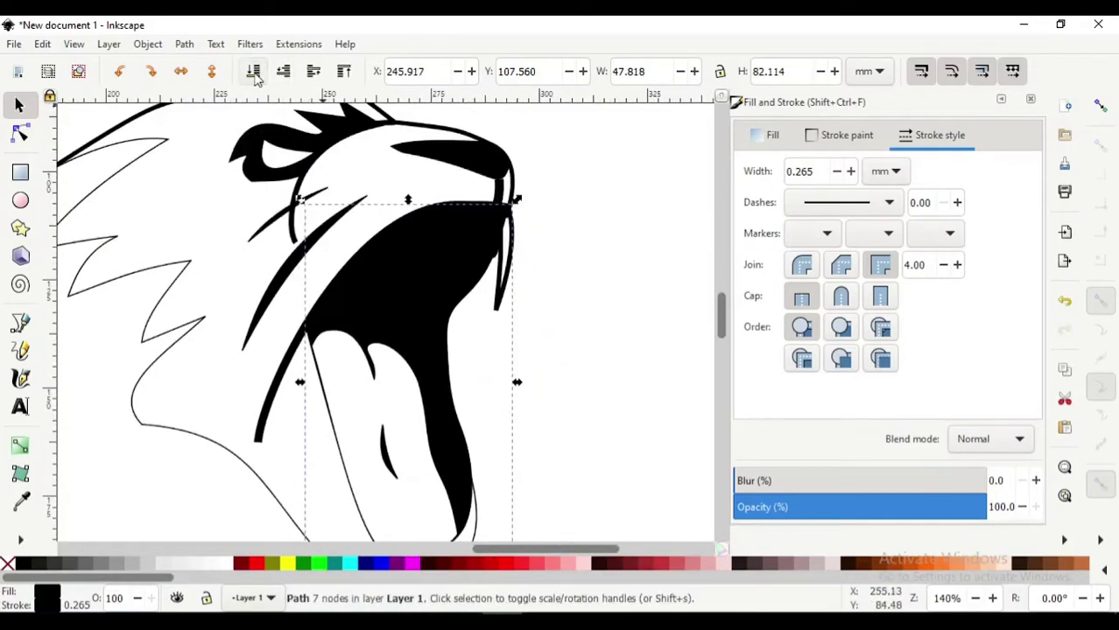
key(Delete)
- Thicken the jaw-tip stroke and restore the deleted black mouth fill
key(b)
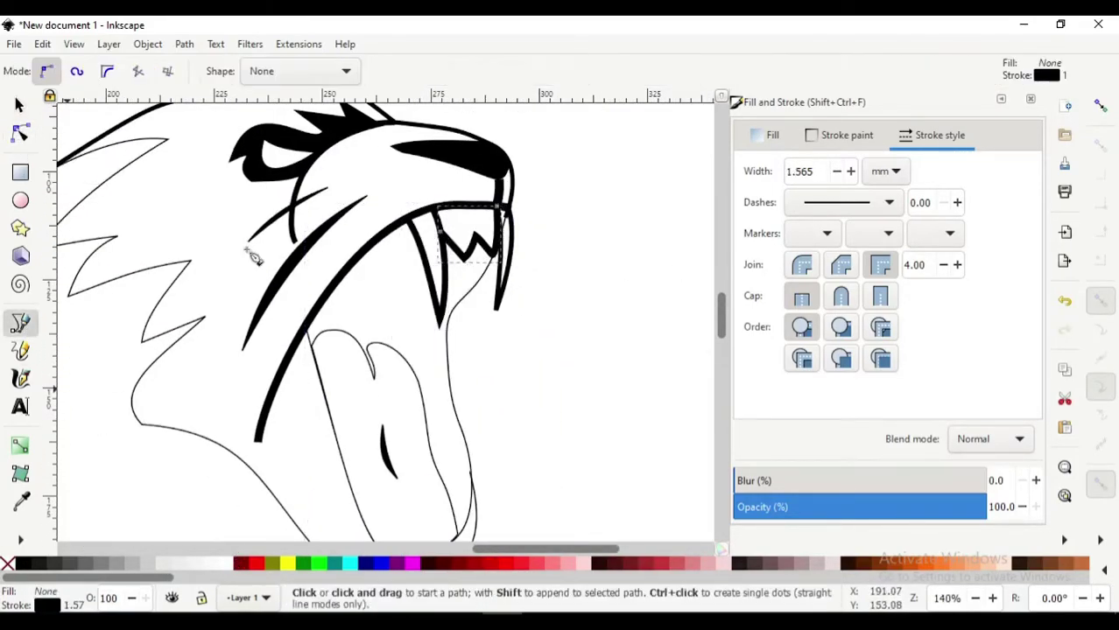
key(Return)
key(s)
click(503, 261)
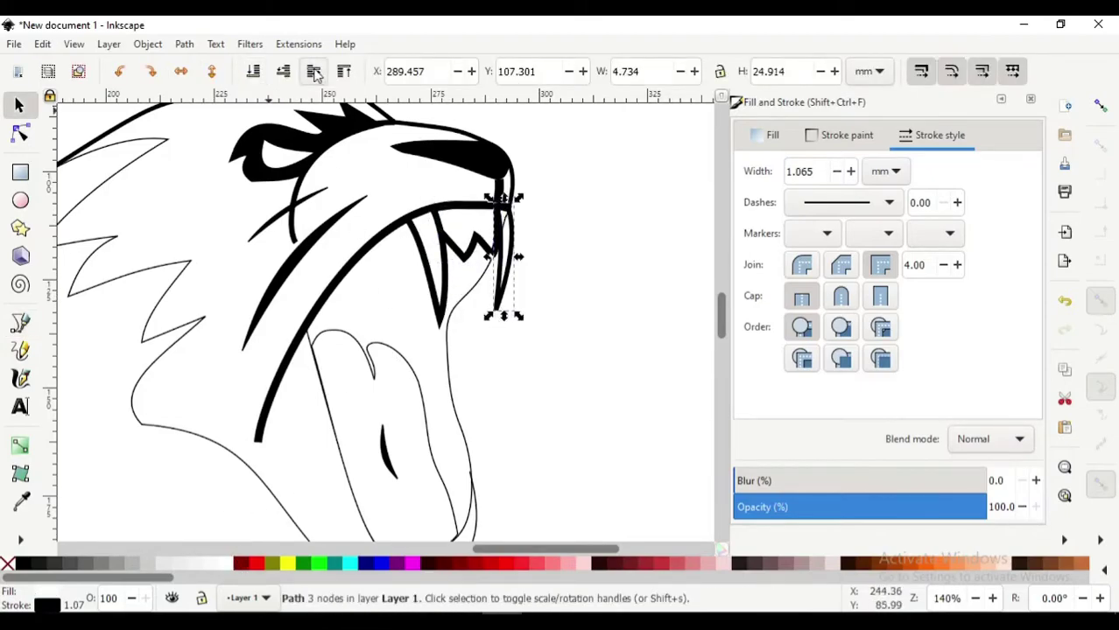
click(519, 187)
click(513, 213)
key(Escape)
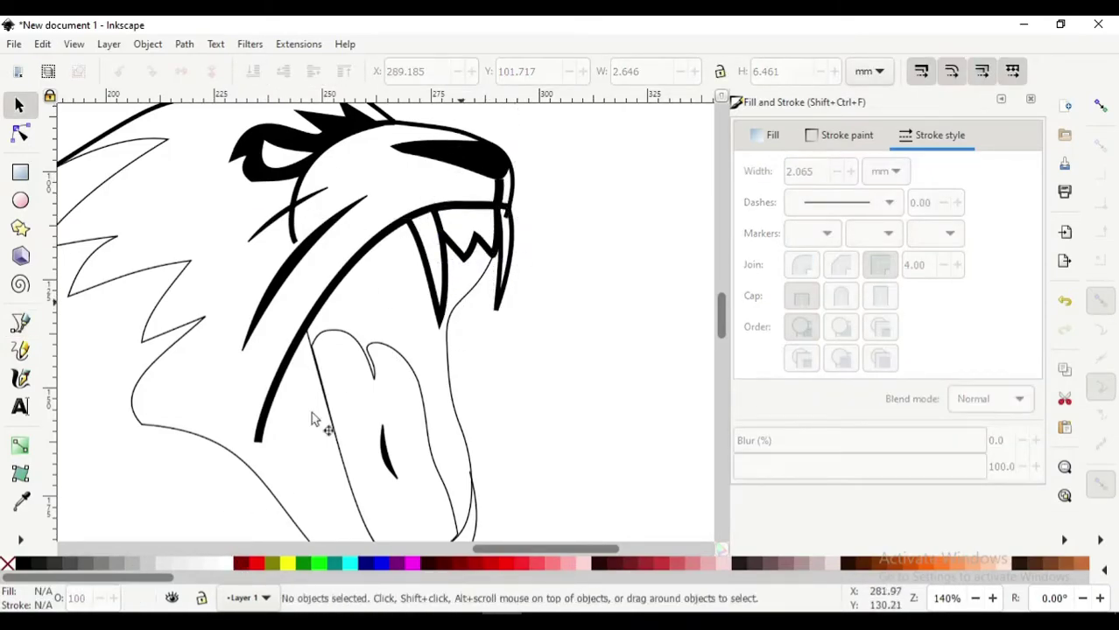
key(ctrl+z)
scroll(581, 417, down, 2)
scroll(505, 399, up, 1)
key(Tab)
key(Tab)
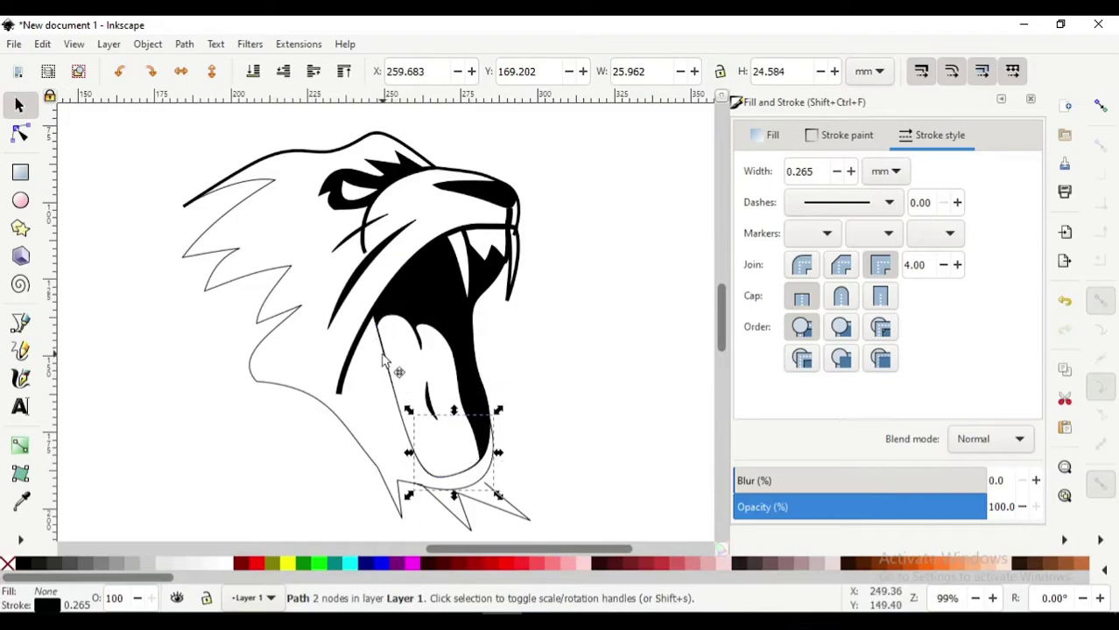
- Scale the tongue outline up slightly
click(382, 359)
drag(370, 482, 527, 493)
key(n)
scroll(558, 264, up, 1)
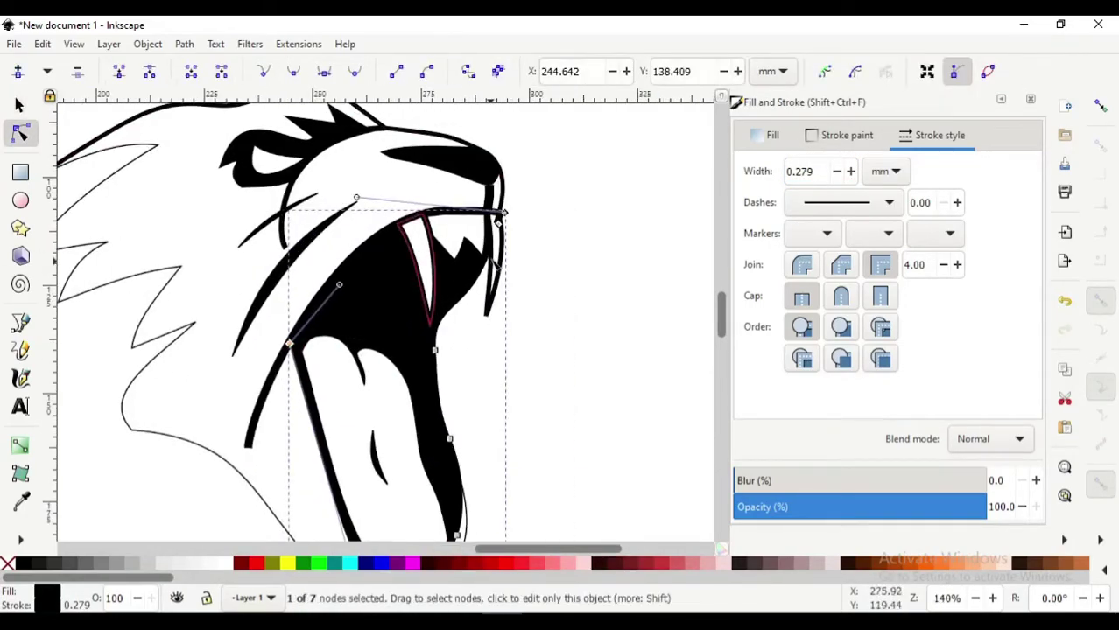
- Set the head and jaw outline stroke width to 3.465 for a bold outline
triple_click(809, 171)
text(3.465)
key(Return)
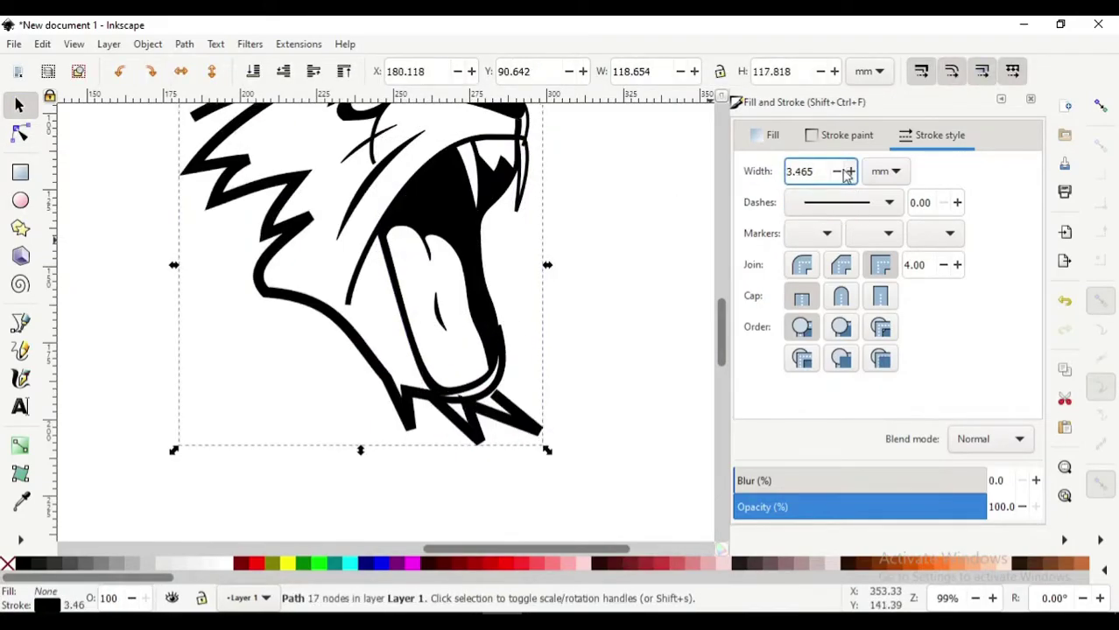
scroll(846, 176, down, 5)
scroll(847, 176, up, 2)
scroll(847, 175, up, 1)
key(n)
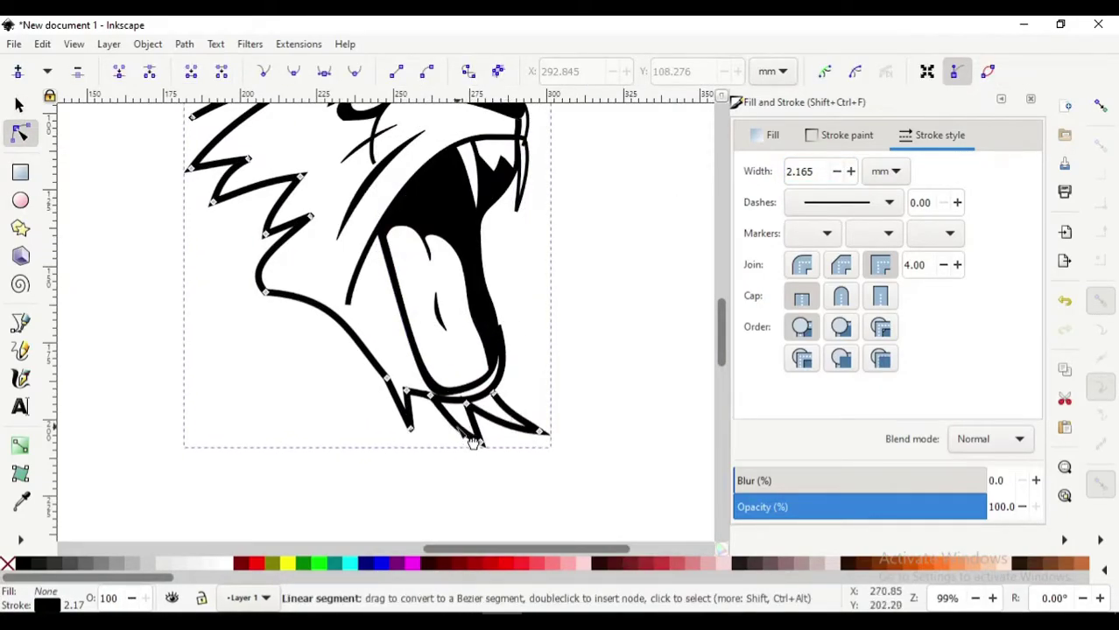
scroll(405, 420, down, 3)
scroll(404, 420, up, 2)
click(375, 267)
- Draw a curved stroke beside the tongue and thicken it into the first lower fang
scroll(810, 172, up, 1)
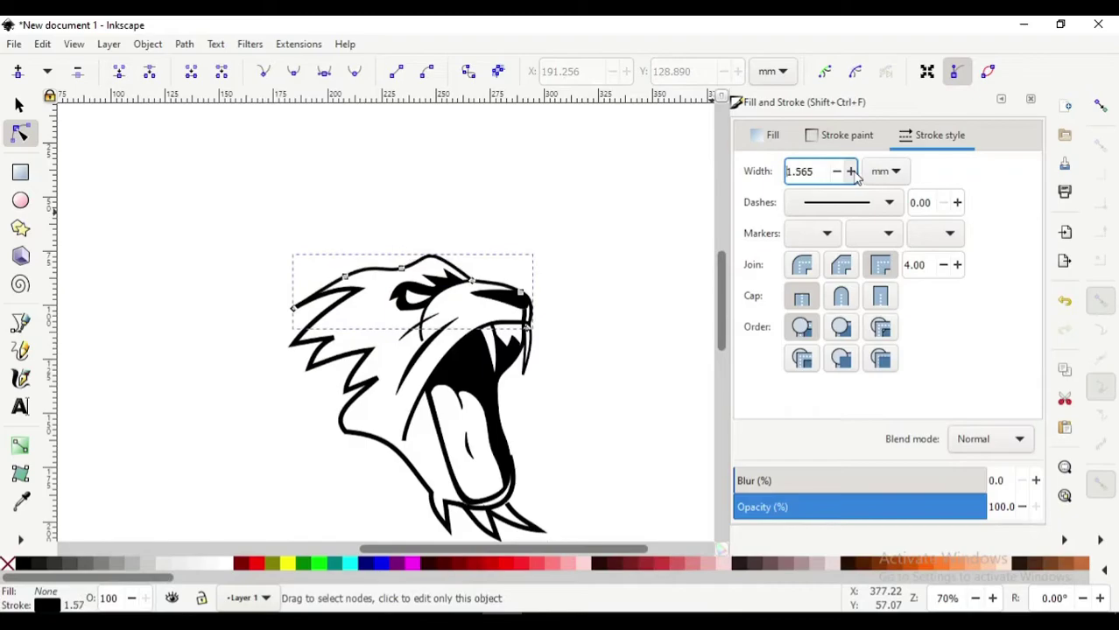
key(Escape)
scroll(543, 392, down, 1)
key(b)
scroll(484, 415, up, 2)
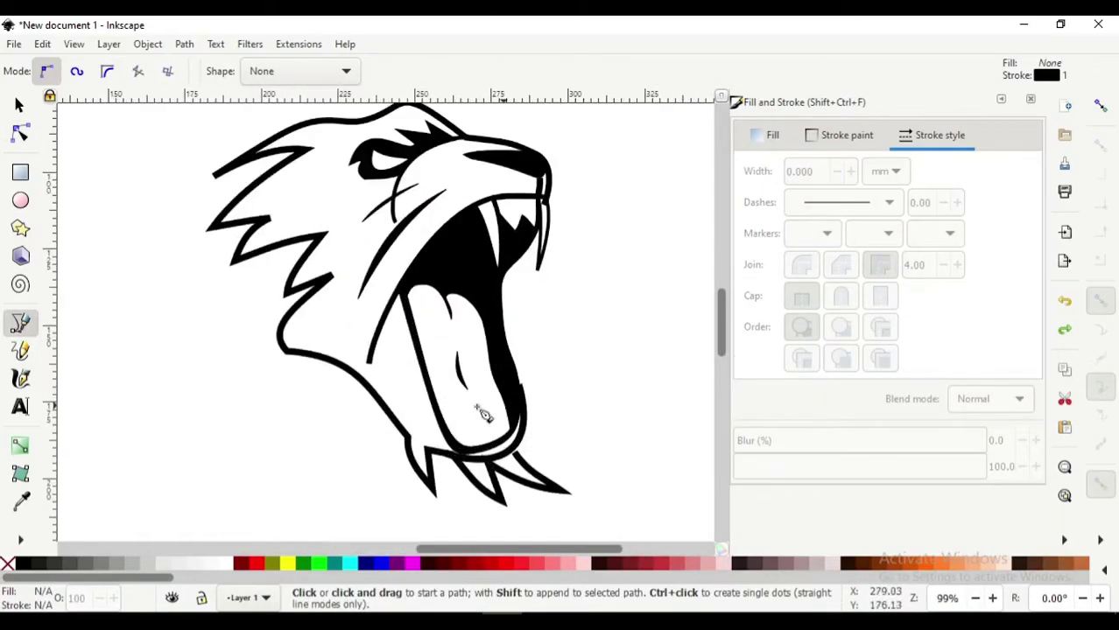
double_click(464, 422)
scroll(464, 422, up, 2)
key(n)
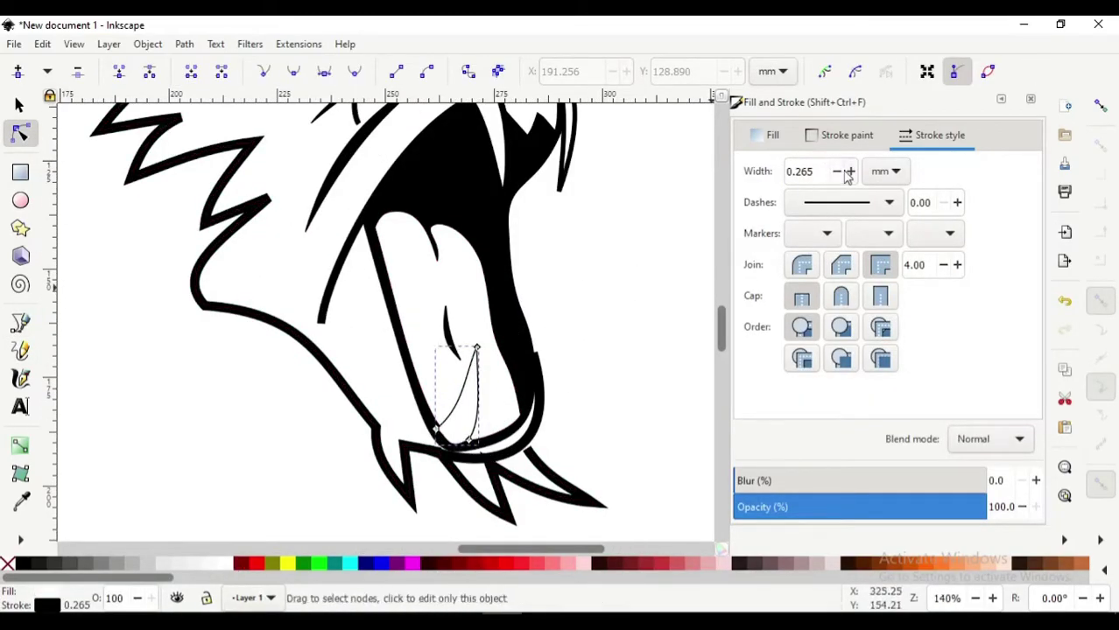
click(849, 172)
click(849, 172)
- Draw a pointed fang outline rising from the lower right side of the jaw
key(b)
click(516, 372)
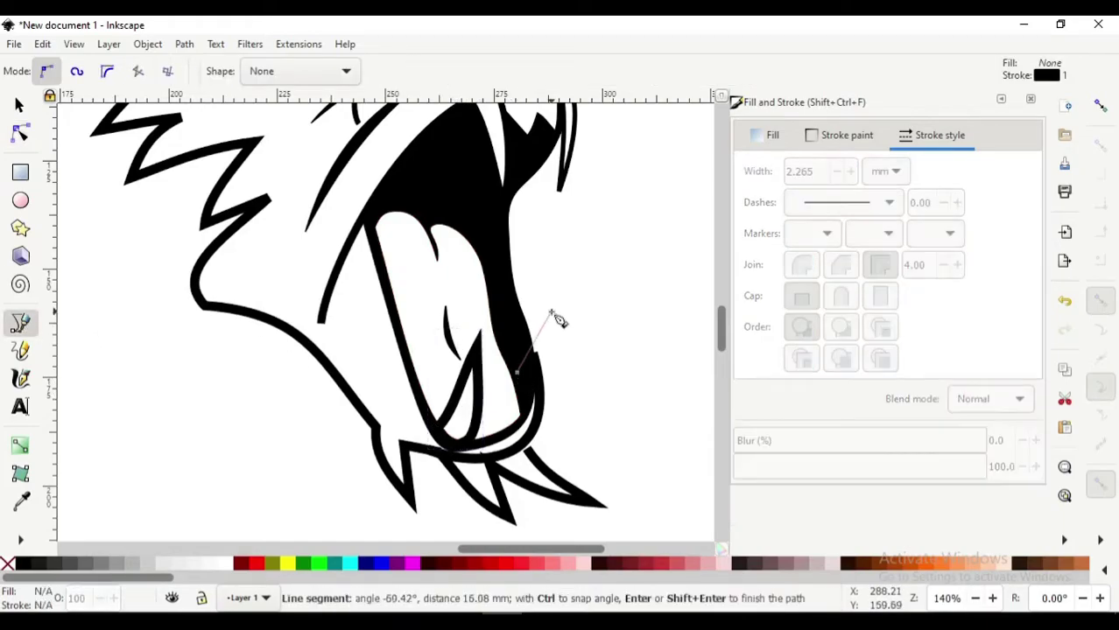
double_click(552, 314)
click(849, 172)
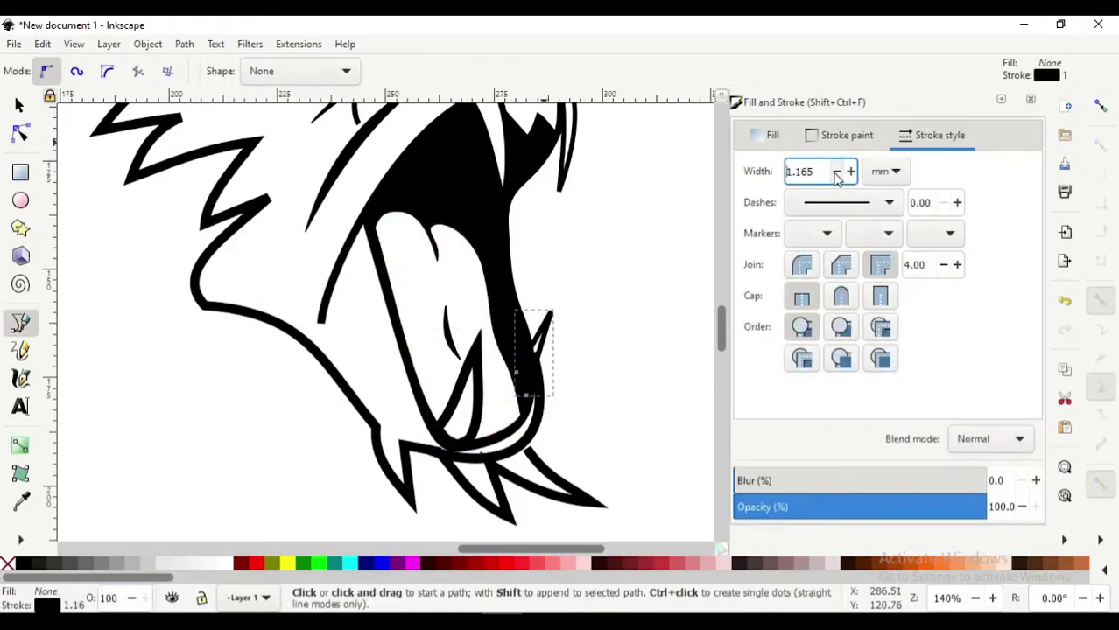
click(526, 397)
key(n)
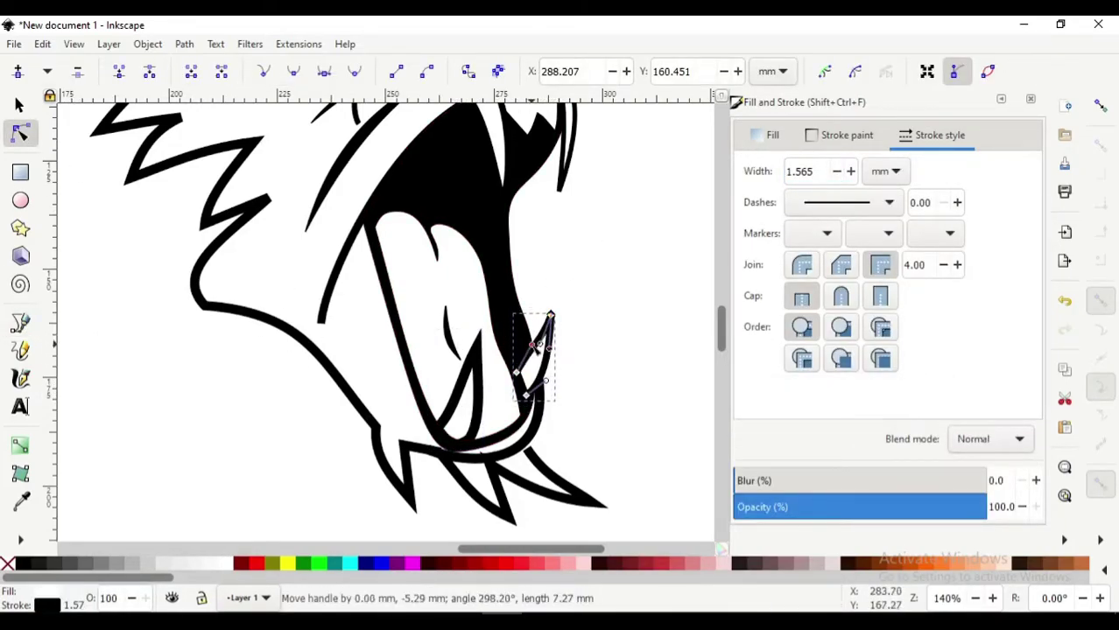
key(s)
- Reselect the right fang and adjust its nodes, then deselect it
scroll(573, 328, up, 1)
click(560, 352)
key(n)
click(512, 428)
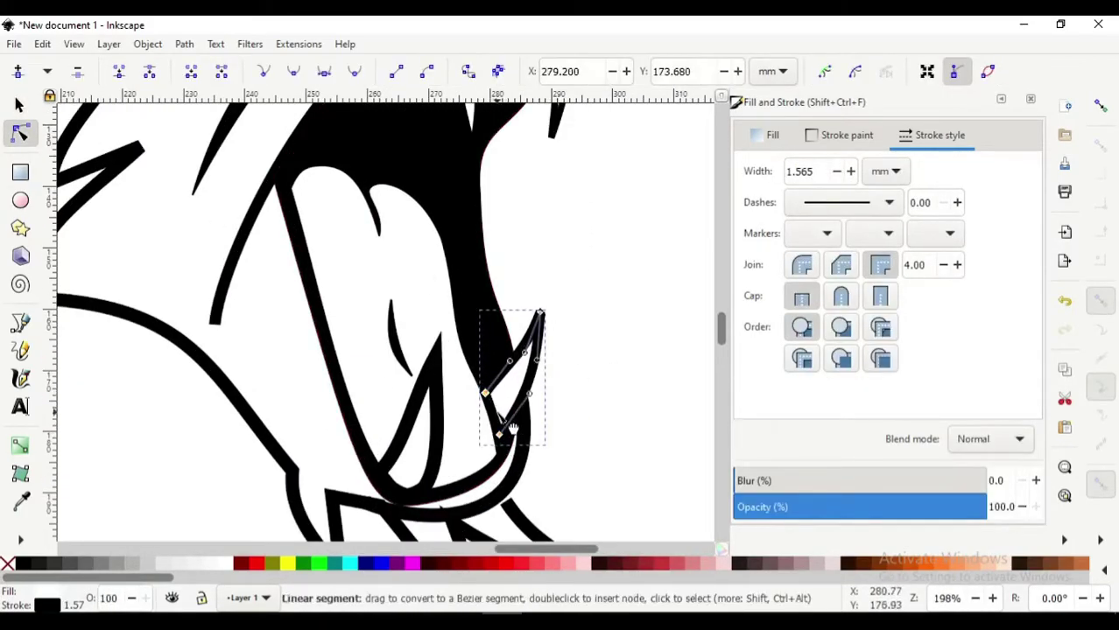
scroll(507, 386, down, 3)
key(s)
scroll(654, 394, down, 2)
click(560, 444)
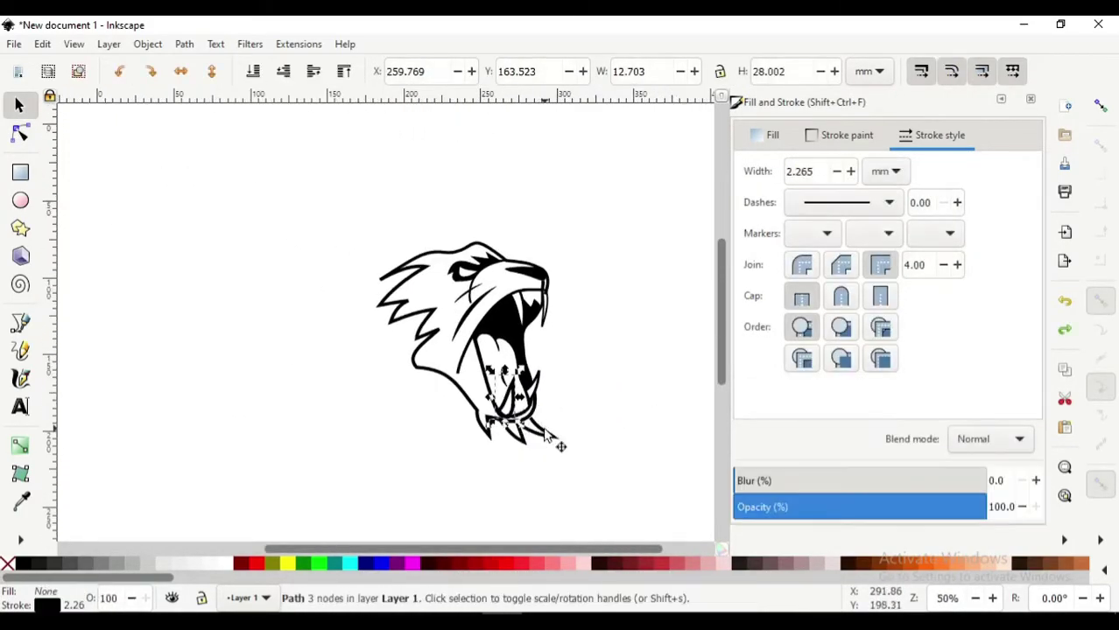
click(506, 497)
- Draw the outer mane outline from the head top around the left side
click(21, 324)
click(497, 248)
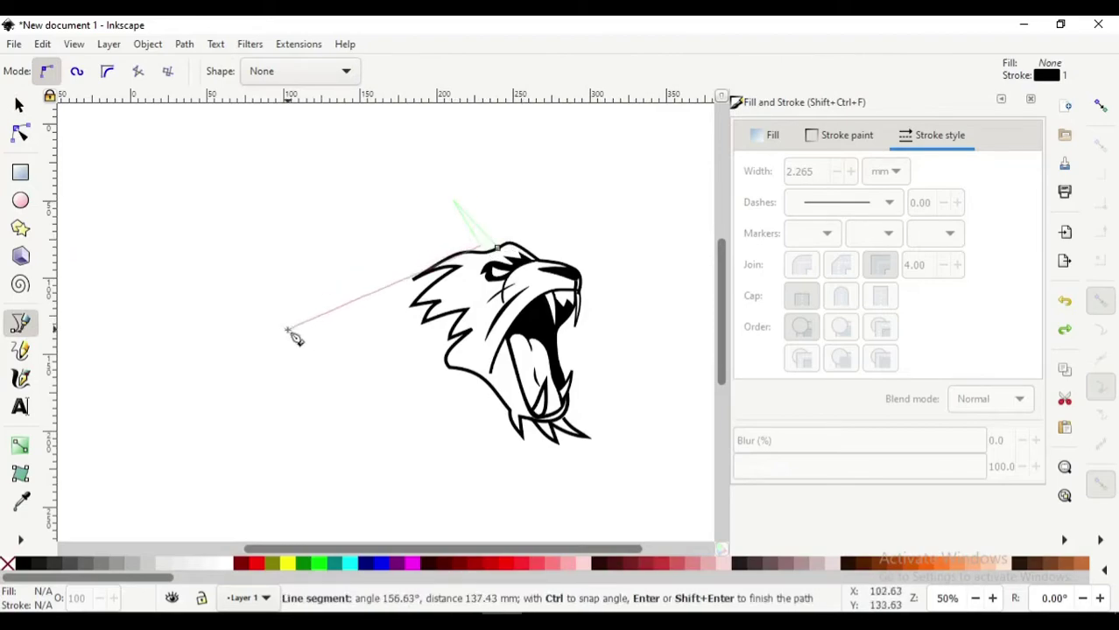
scroll(281, 451, down, 1)
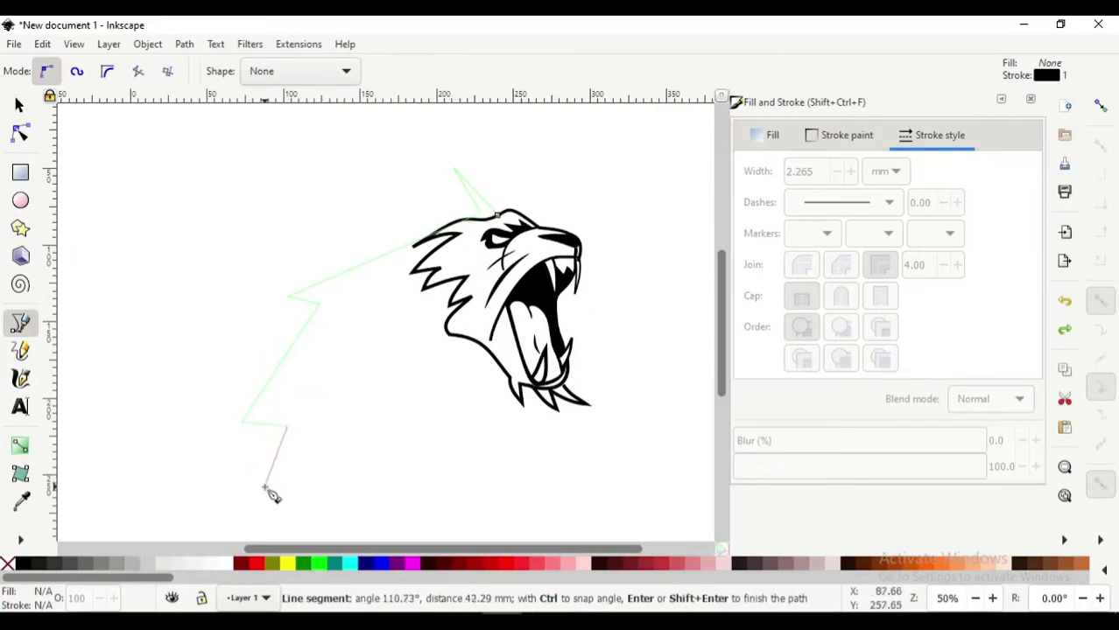
click(263, 486)
double_click(358, 458)
key(n)
- Bend the mane outline's upper-left and lower-left edges into sweeping curves
drag(374, 281, 355, 262)
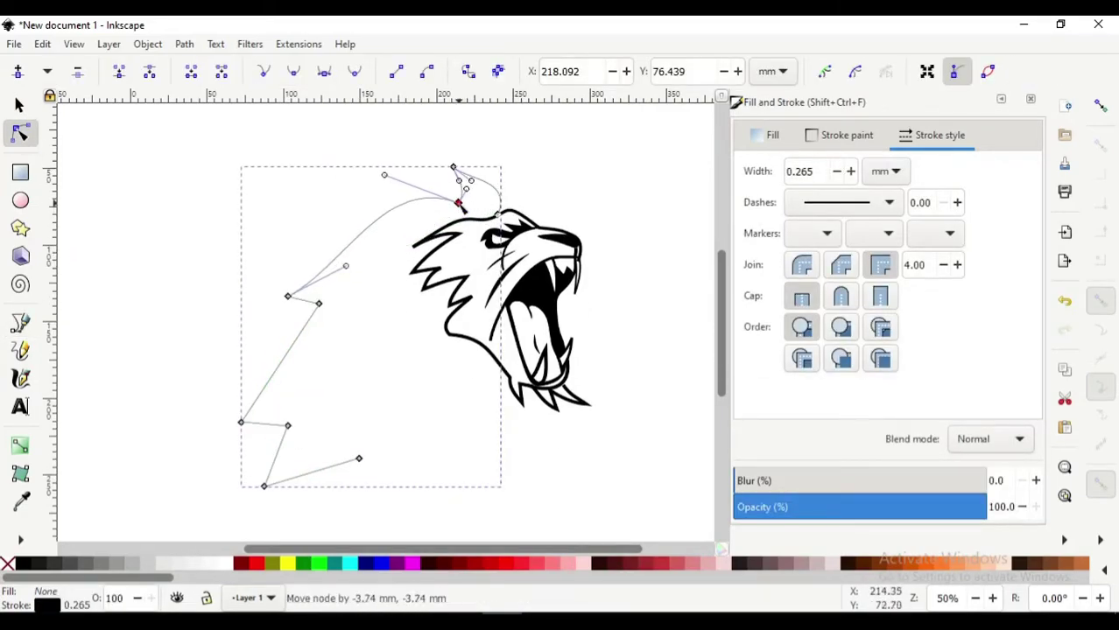
drag(287, 296, 280, 291)
drag(350, 250, 383, 218)
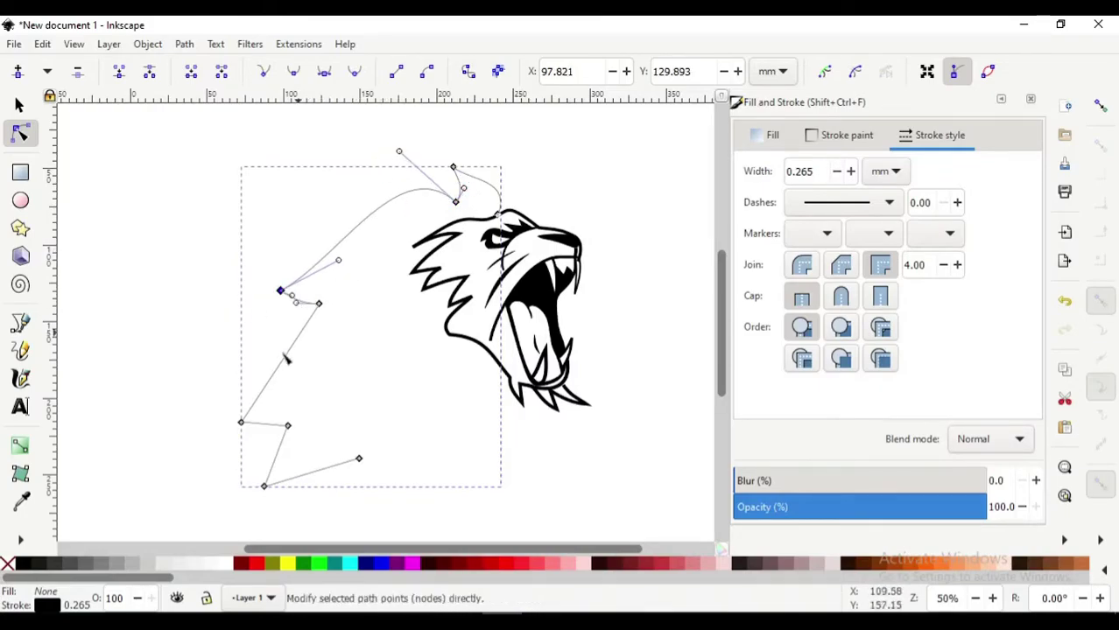
drag(293, 351, 271, 376)
drag(267, 426, 250, 430)
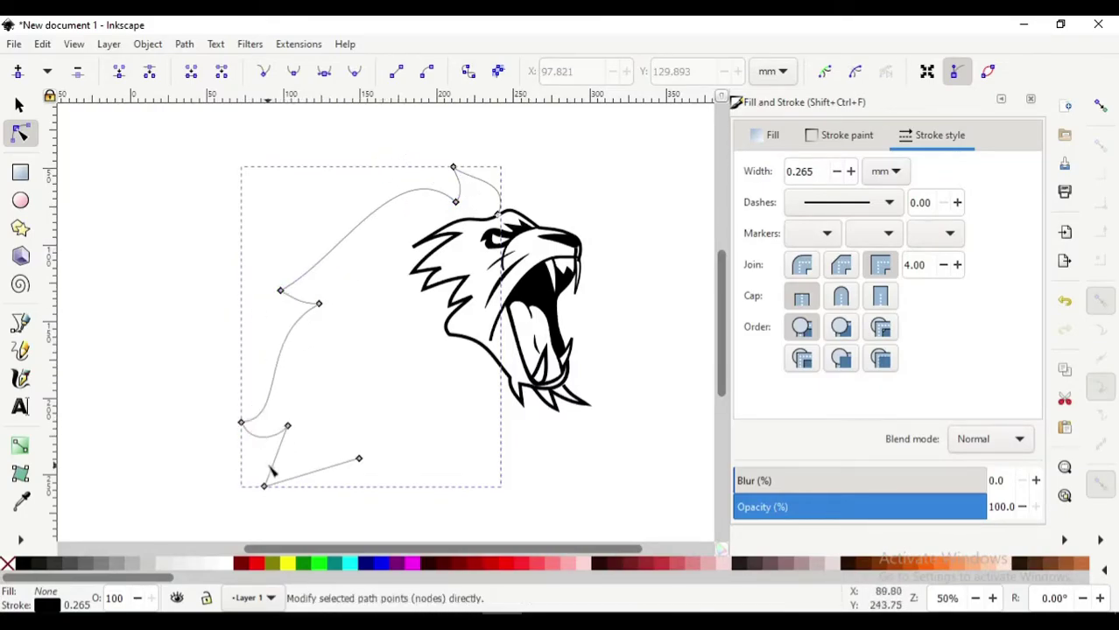
- Add spiky points along the mane's bottom edge, ending near the lion's chin
key(b)
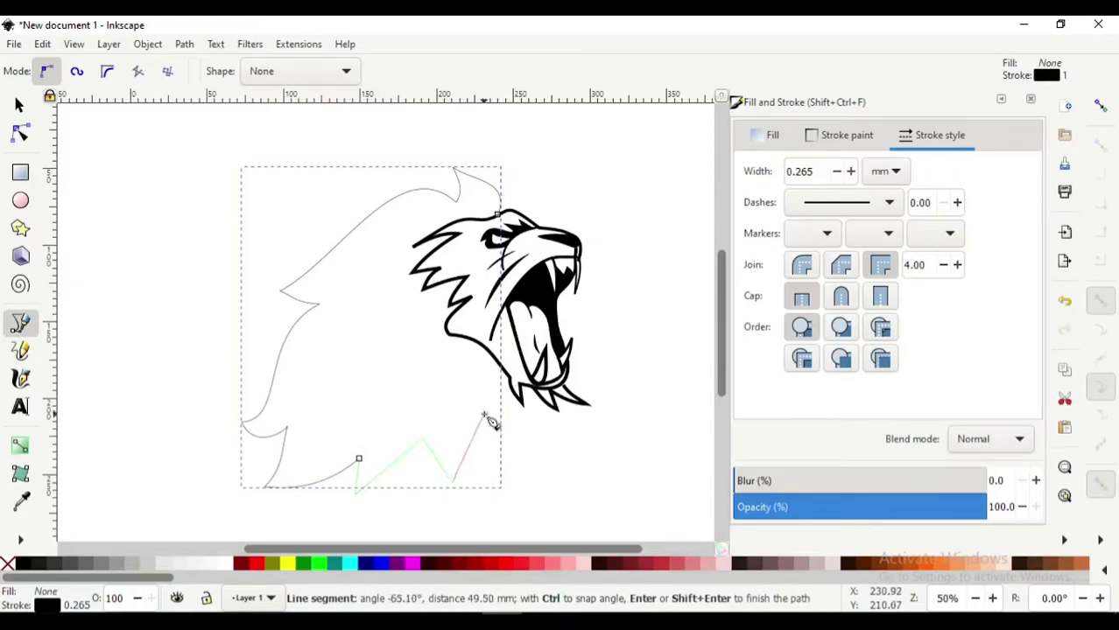
click(484, 414)
click(483, 461)
double_click(545, 405)
key(n)
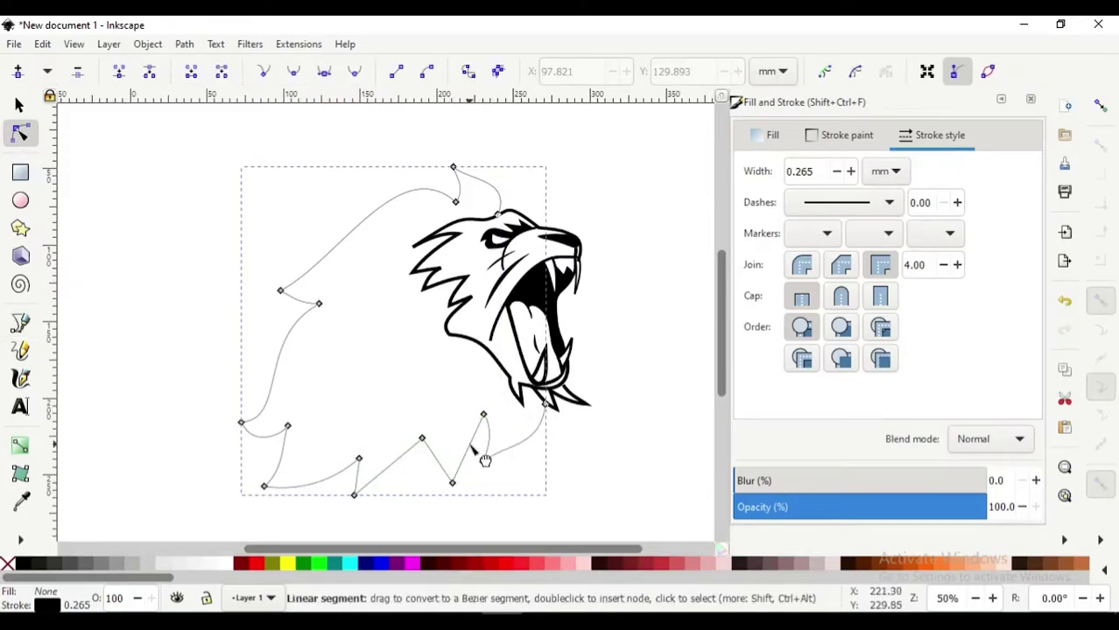
key(s)
scroll(339, 452, down, 1)
- Select the head line art and draw a straight line across the lion
scroll(339, 451, up, 2)
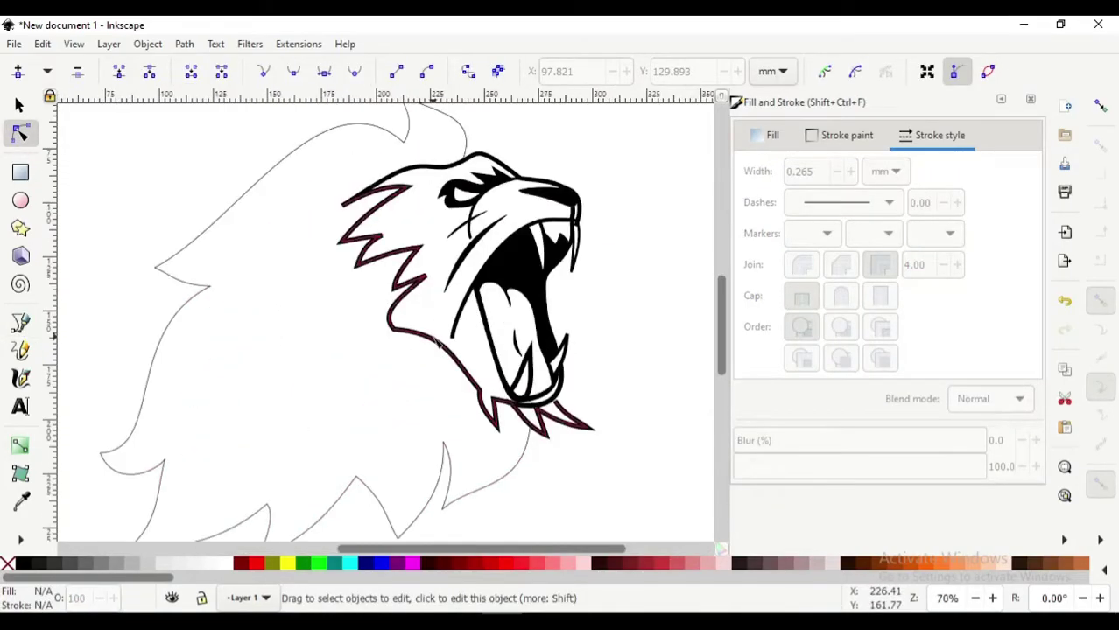
click(435, 344)
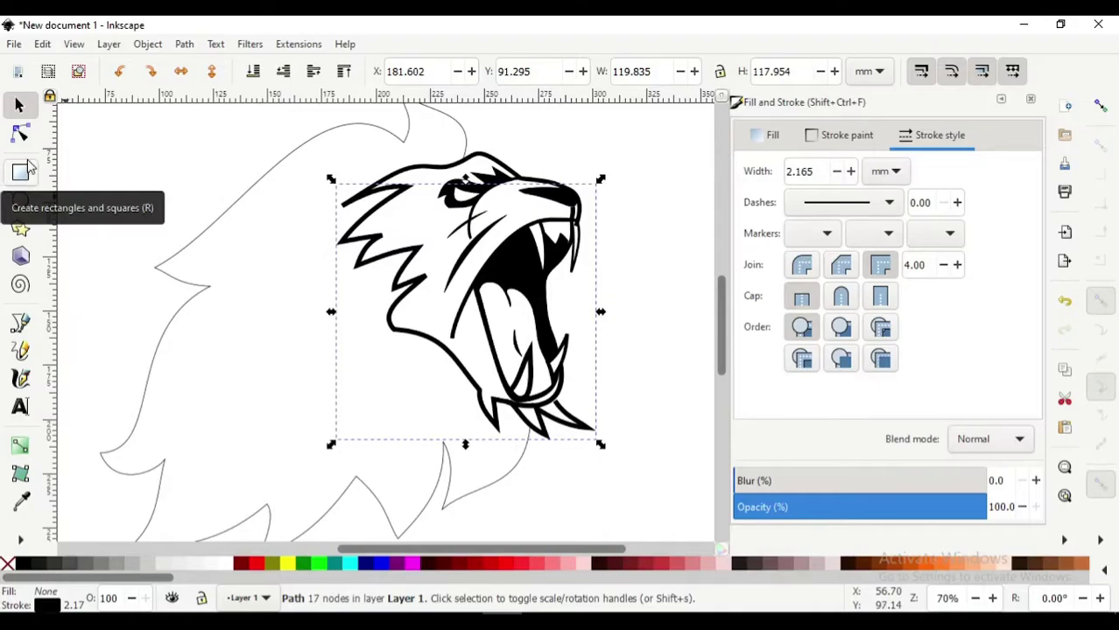
key(n)
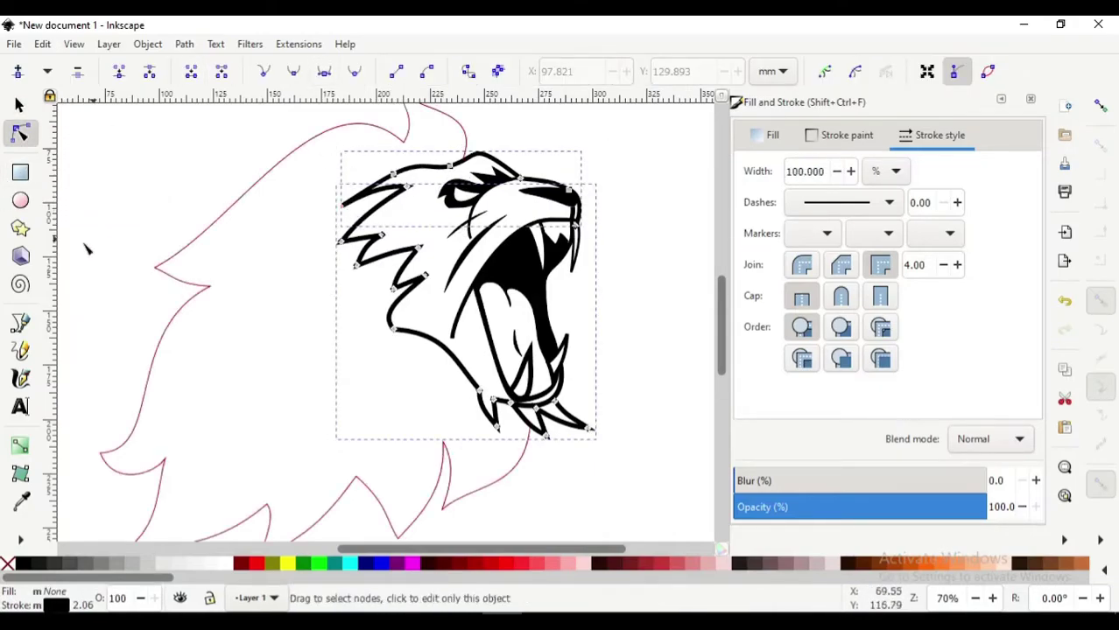
key(b)
key(s)
key(n)
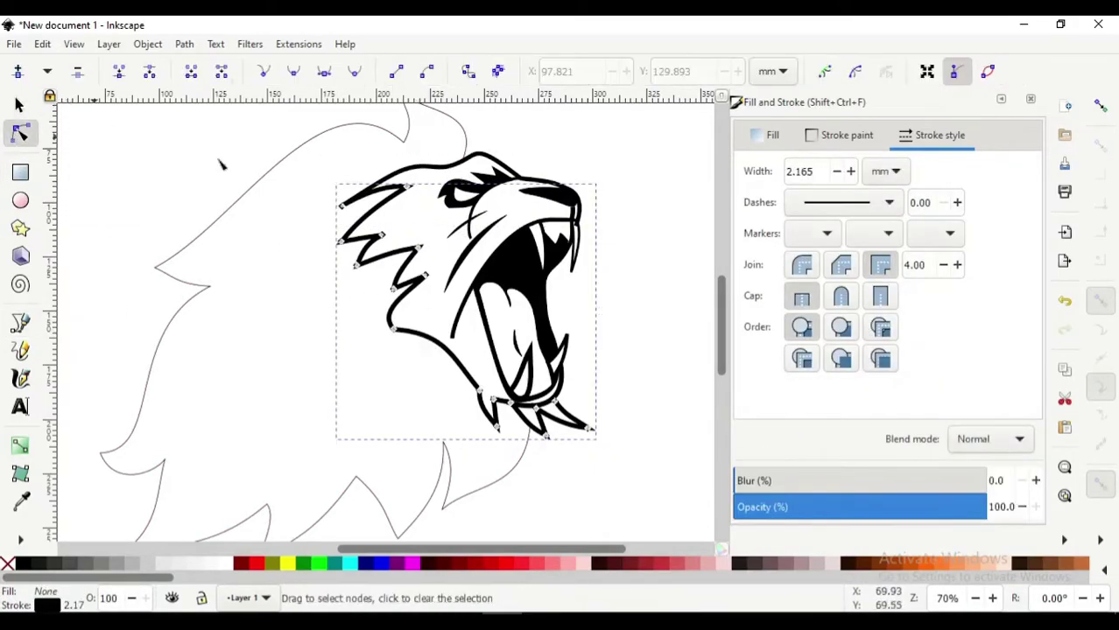
key(b)
click(342, 205)
double_click(574, 422)
- Arch the head-top curve higher over the brow and insert a new node on it
click(21, 132)
scroll(435, 232, up, 1)
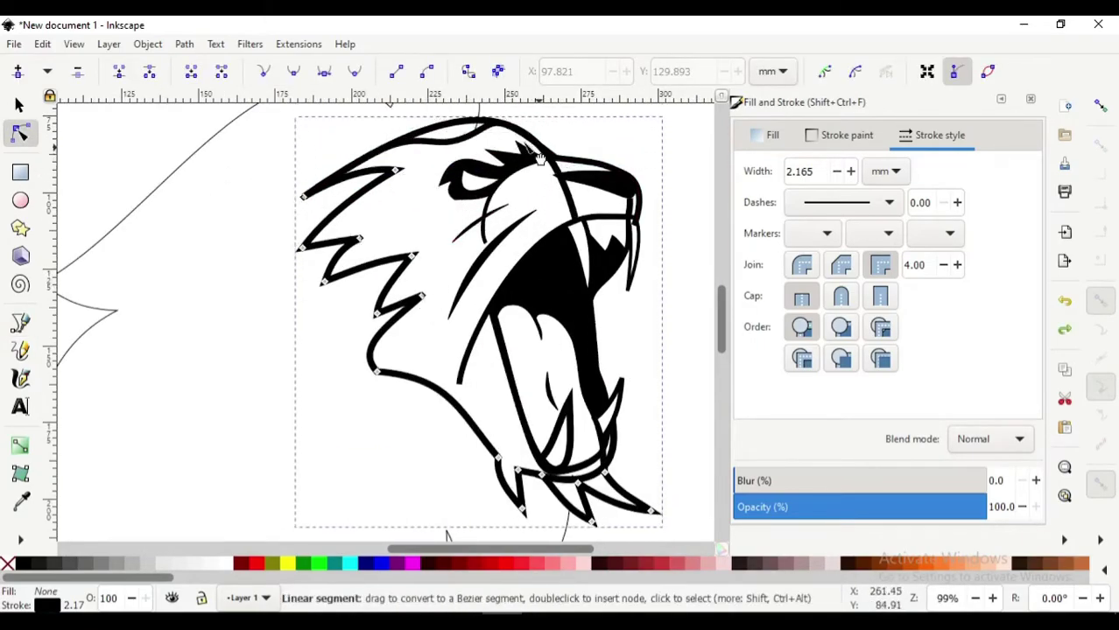
mouse_move(411, 144)
mouse_down()
mouse_move(455, 123)
mouse_move(418, 140)
mouse_up()
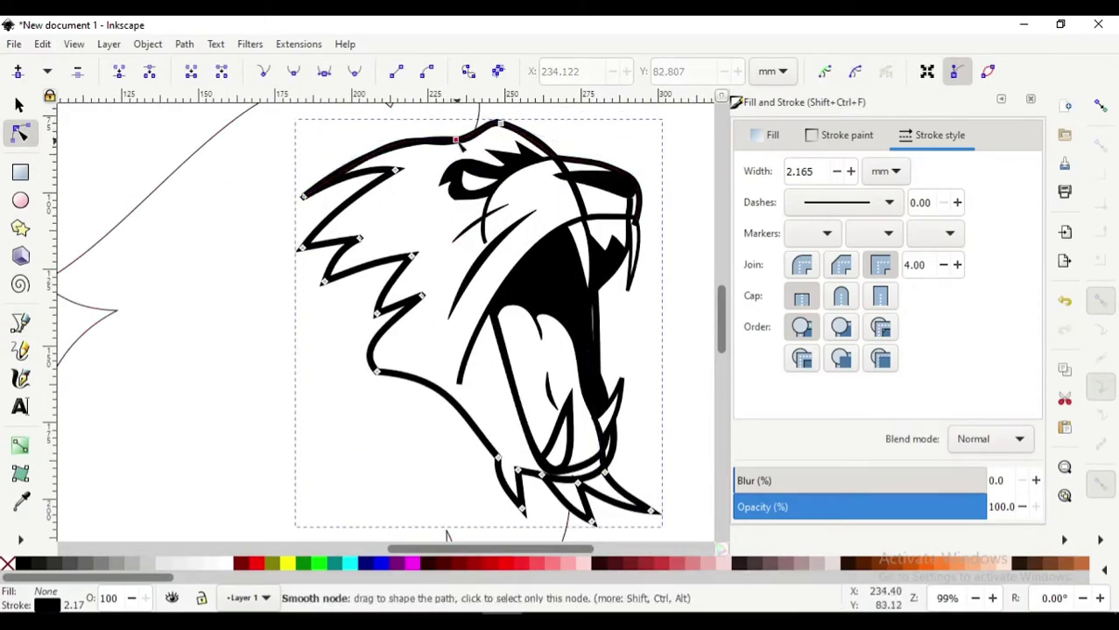
click(604, 332)
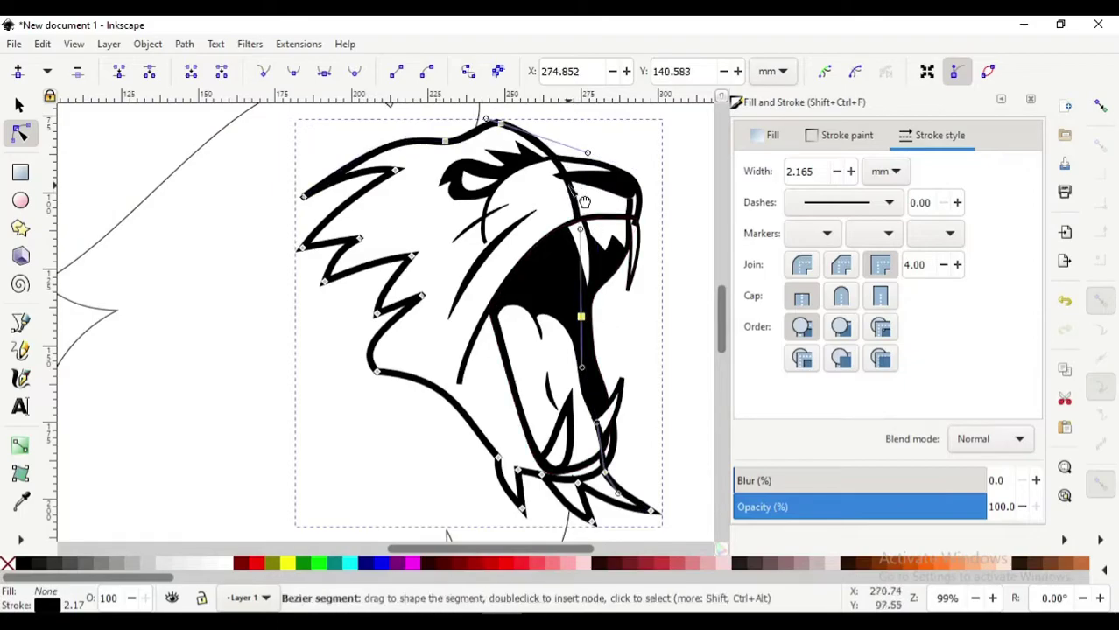
double_click(551, 157)
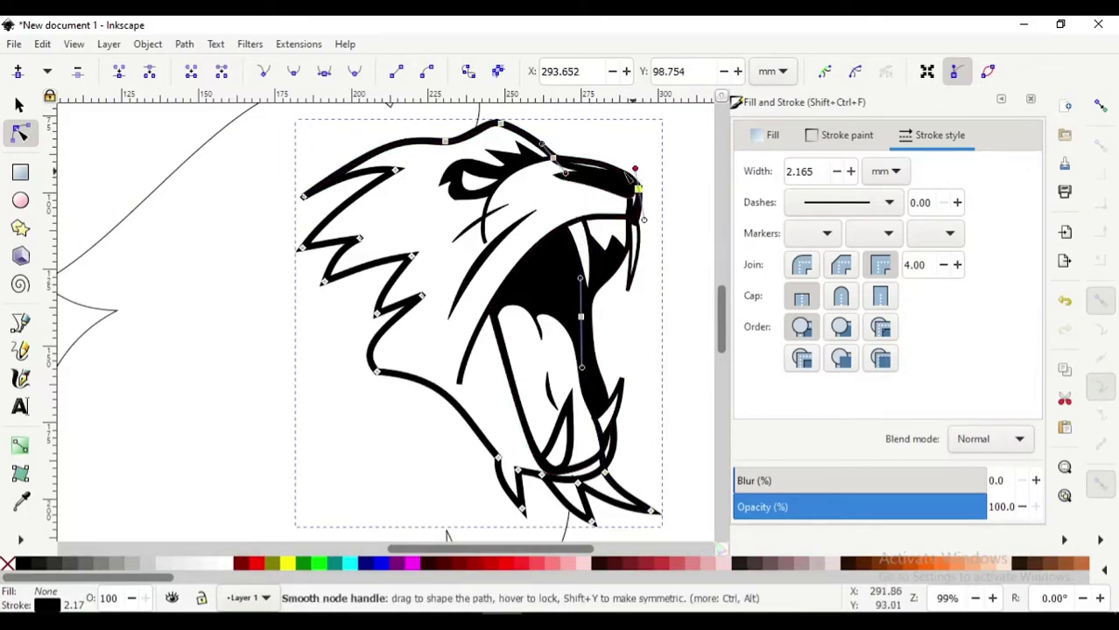
- Close the white streak shape on the black mane's left side
key(s)
key(minus)
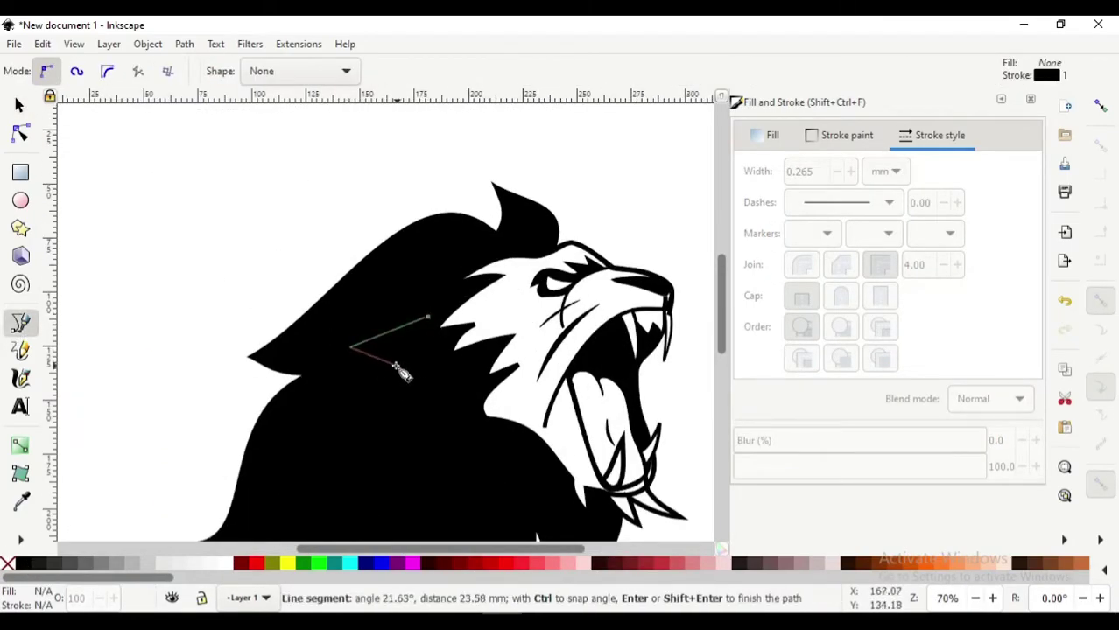
click(382, 335)
key(s)
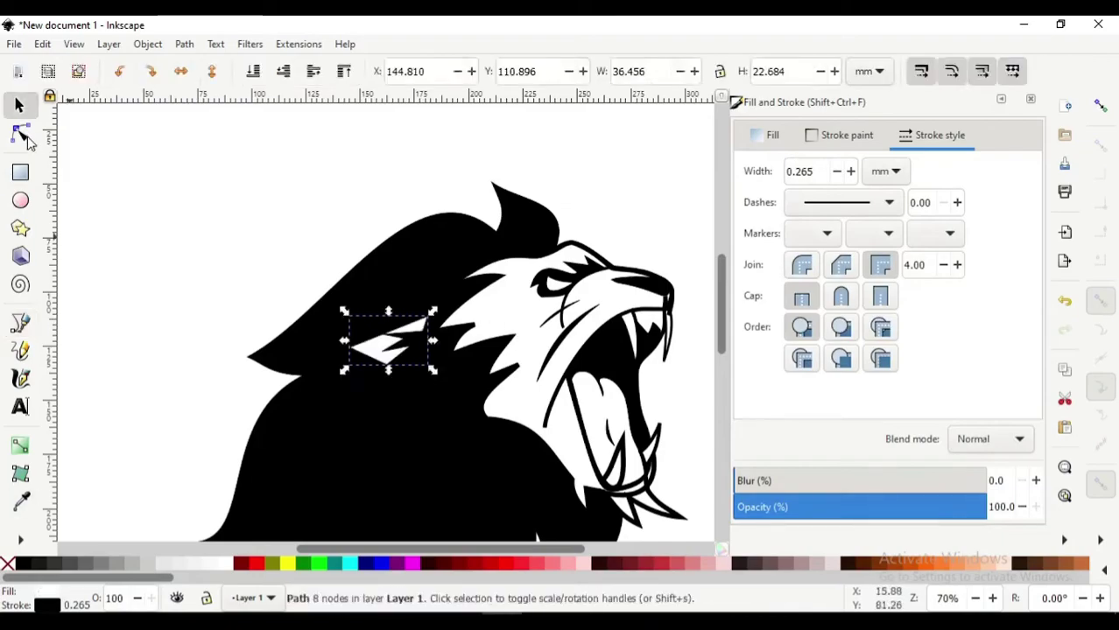
key(n)
key(plus)
- Drag the streak's node handles to curve it into a pointed white wedge
drag(360, 328, 290, 326)
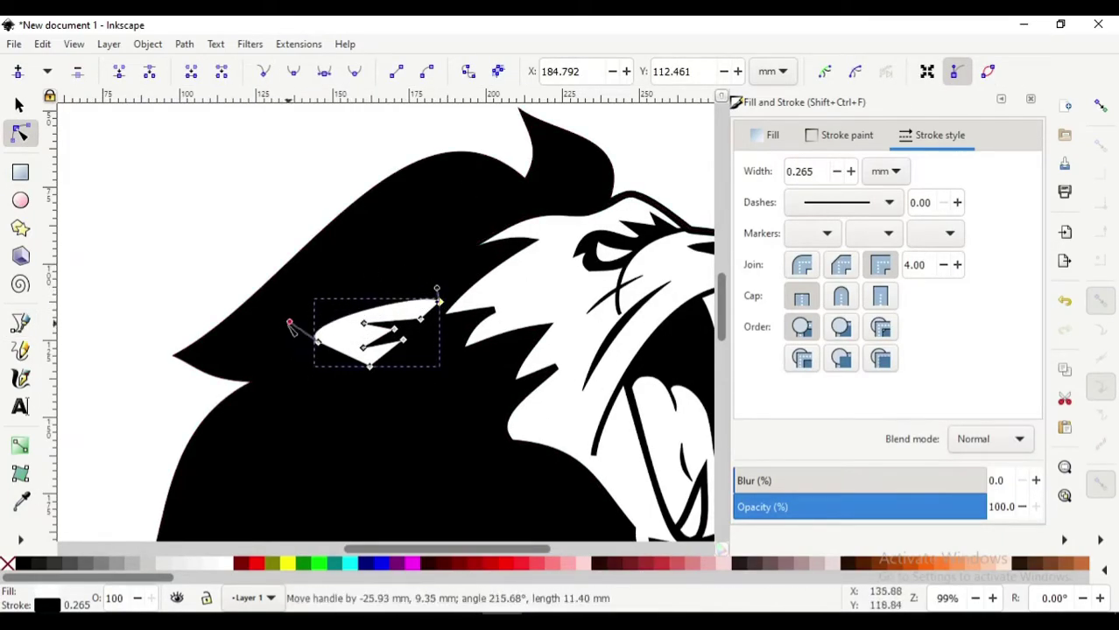
drag(444, 307, 440, 309)
key(plus)
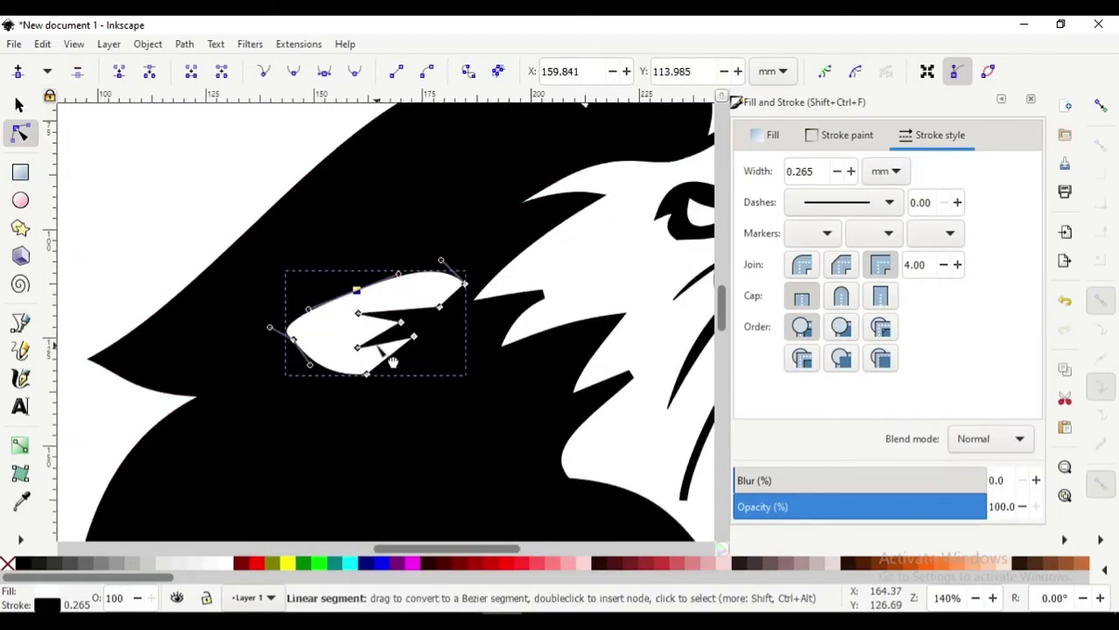
key(minus)
key(minus)
key(n)
key(plus)
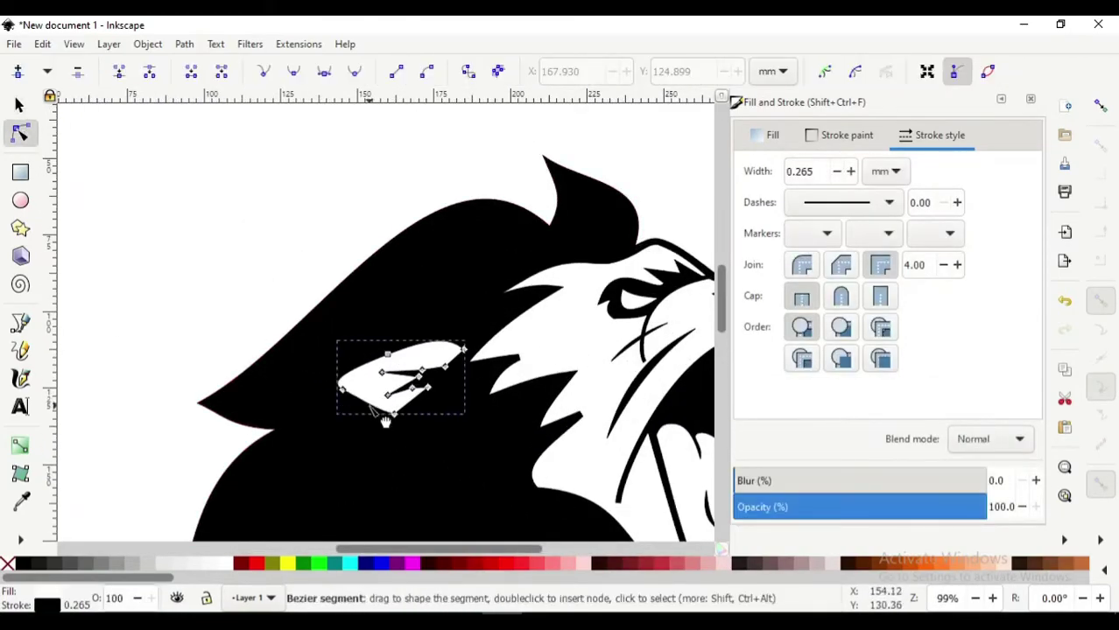
key(s)
key(minus)
key(minus)
key(Escape)
- Draw a two-node white streak line in the upper mane
click(20, 322)
key(plus)
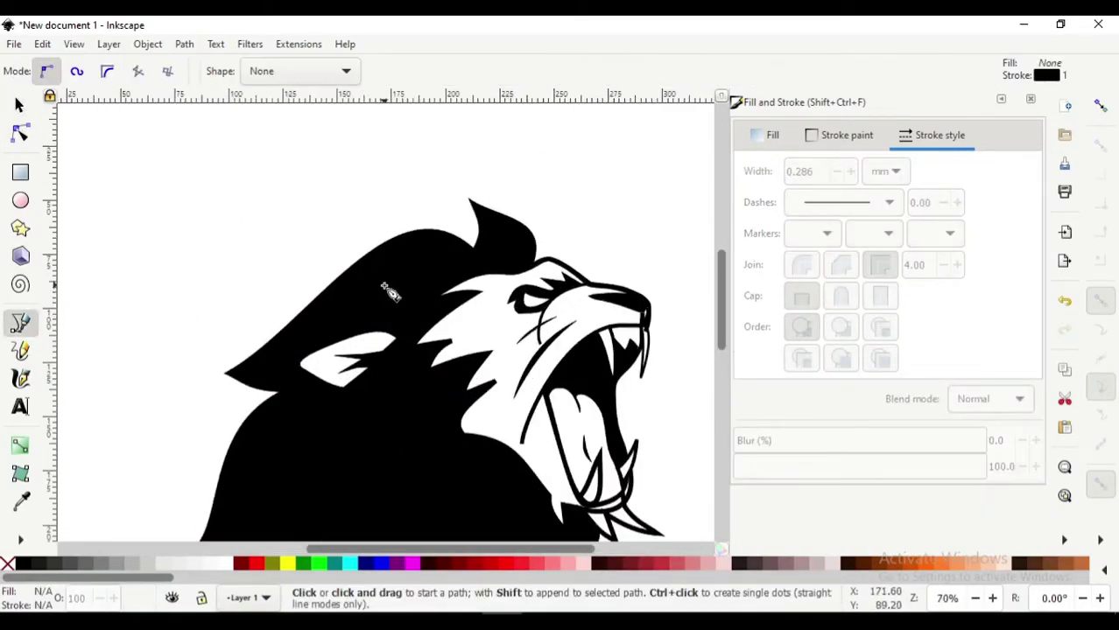
click(458, 257)
double_click(350, 289)
key(n)
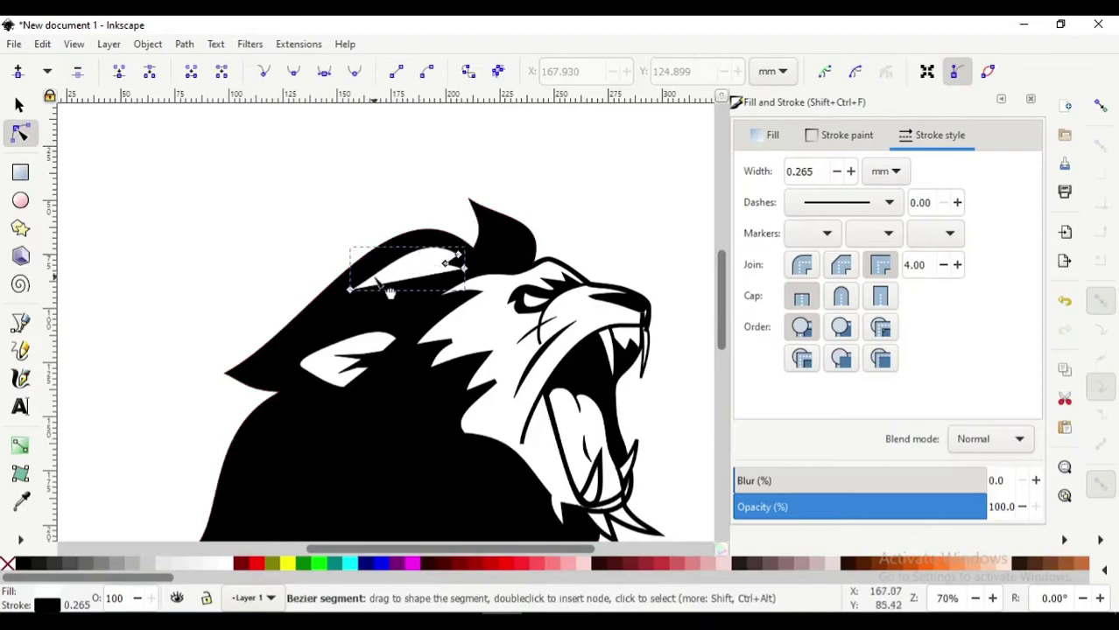
key(plus)
key(plus)
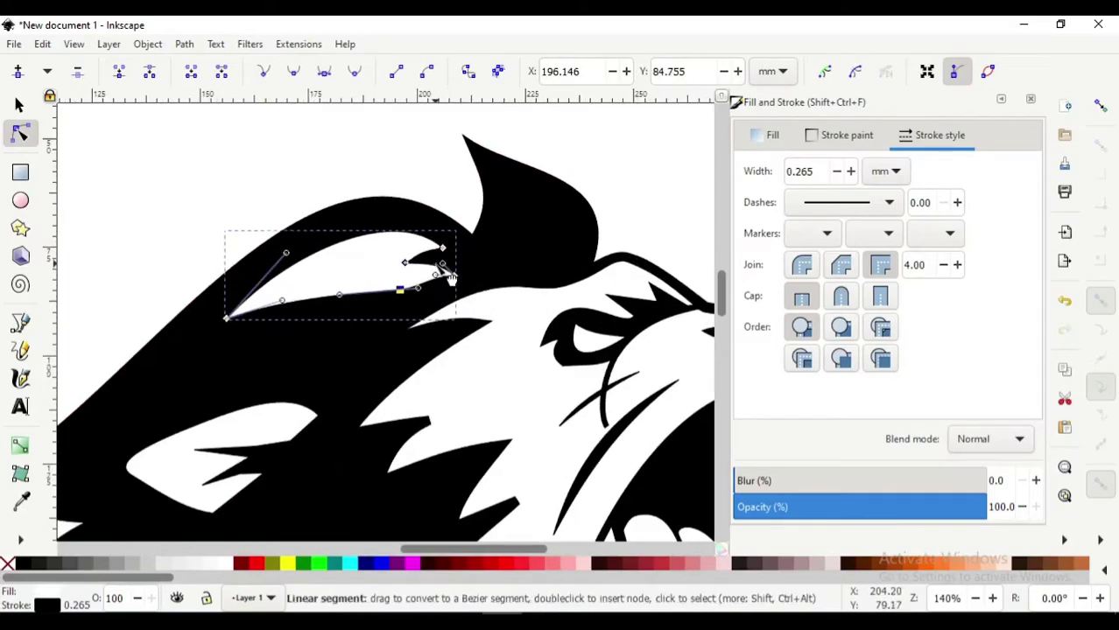
key(minus)
key(b)
- Add two more streak lines in the upper and lower-left mane, bending one
click(137, 427)
double_click(305, 330)
key(n)
scroll(232, 411, down, 4)
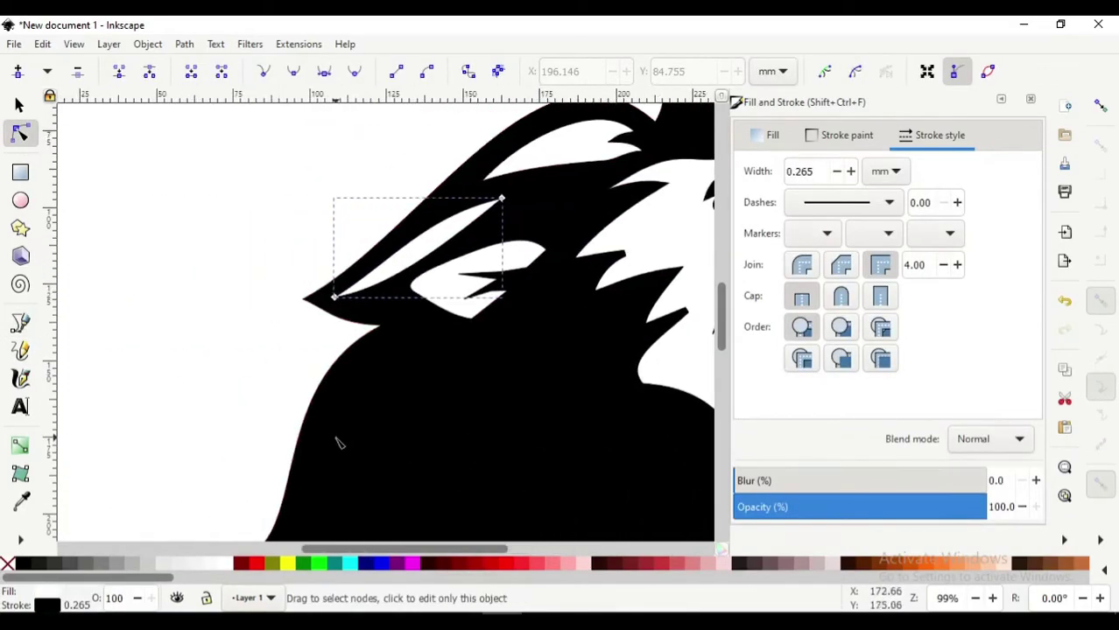
key(b)
click(208, 429)
double_click(338, 207)
click(19, 131)
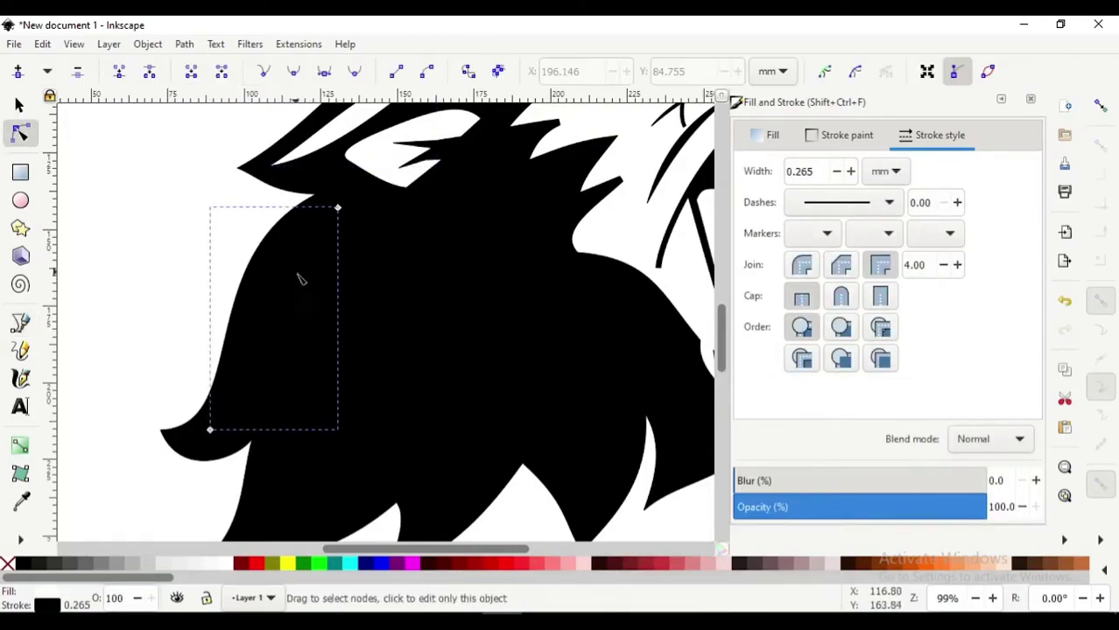
drag(299, 280, 300, 312)
- Draw another streak line and bend it into a curved white sliver
key(b)
scroll(302, 355, up, 1)
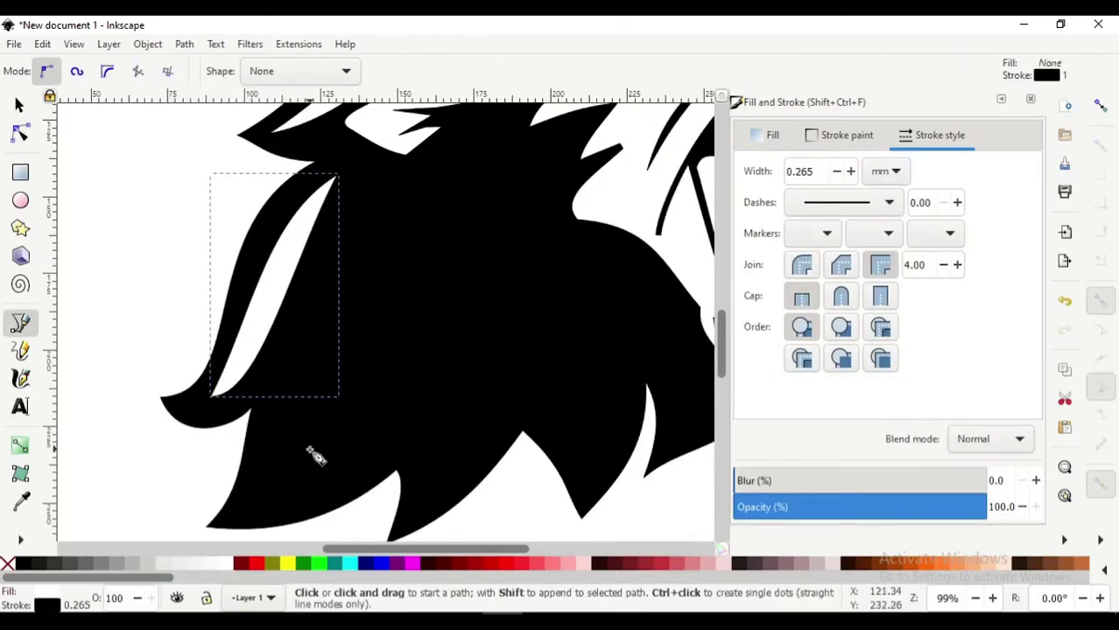
scroll(315, 455, up, 4)
click(305, 423)
double_click(492, 236)
key(n)
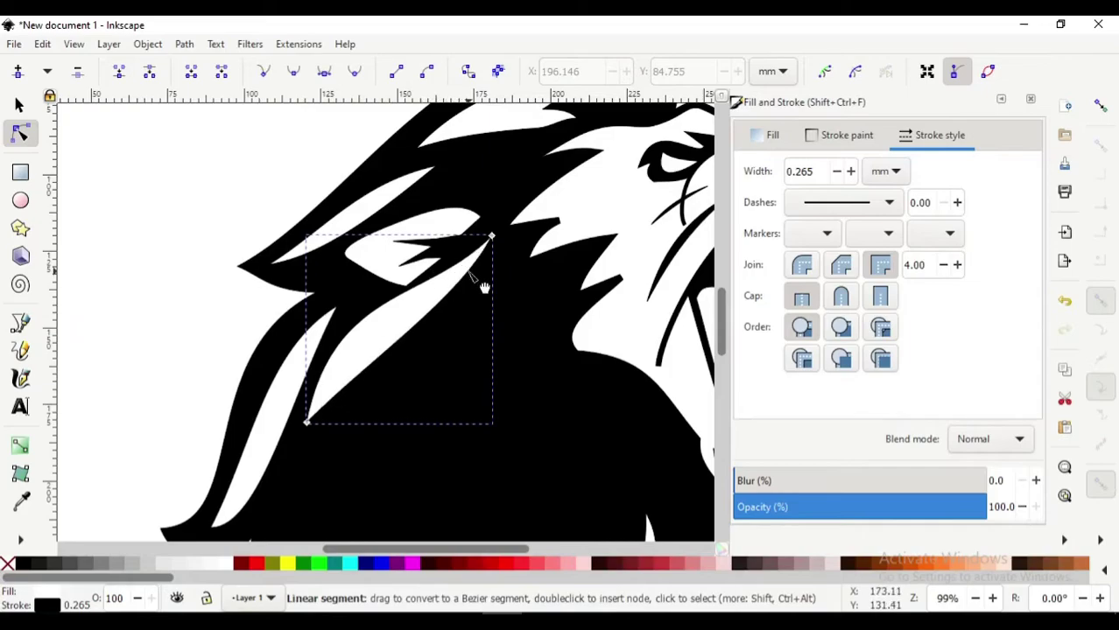
mouse_move(469, 272)
mouse_down()
mouse_move(385, 341)
mouse_move(305, 362)
mouse_up()
- Add one more streak line and bend it into a lens-shaped white sliver
key(b)
scroll(313, 383, down, 4)
click(247, 502)
double_click(406, 230)
key(n)
drag(267, 479, 357, 379)
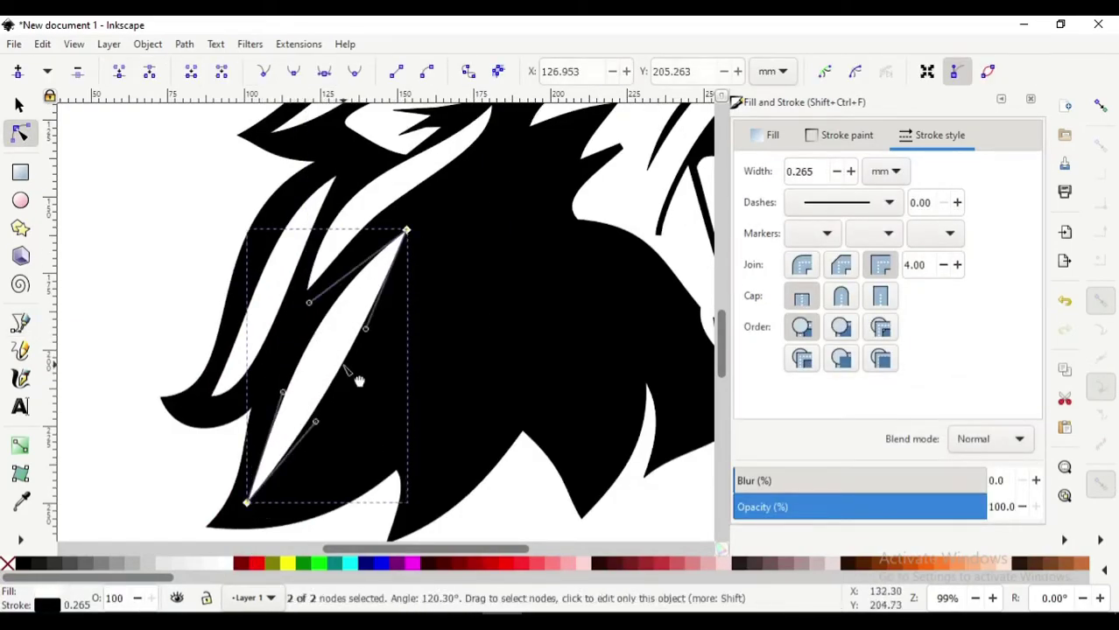
scroll(358, 382, down, 1)
scroll(358, 382, down, 2)
- Draw a closed three-point white wedge across the mane and tweak its nodes
key(b)
click(449, 193)
click(378, 321)
click(466, 232)
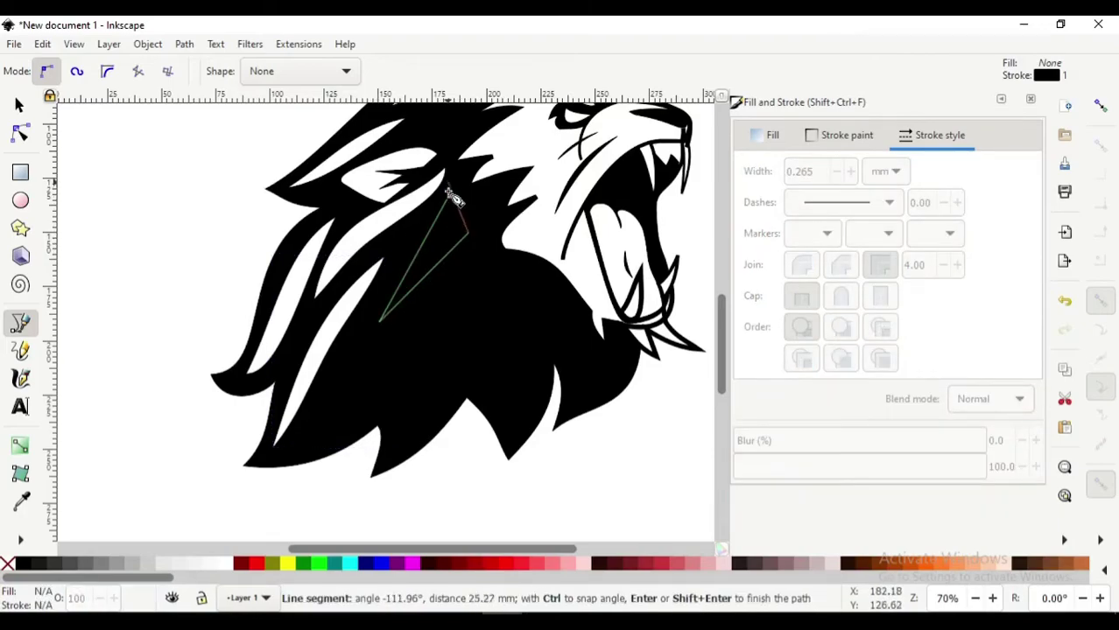
click(448, 193)
key(n)
scroll(434, 326, up, 2)
drag(456, 289, 449, 282)
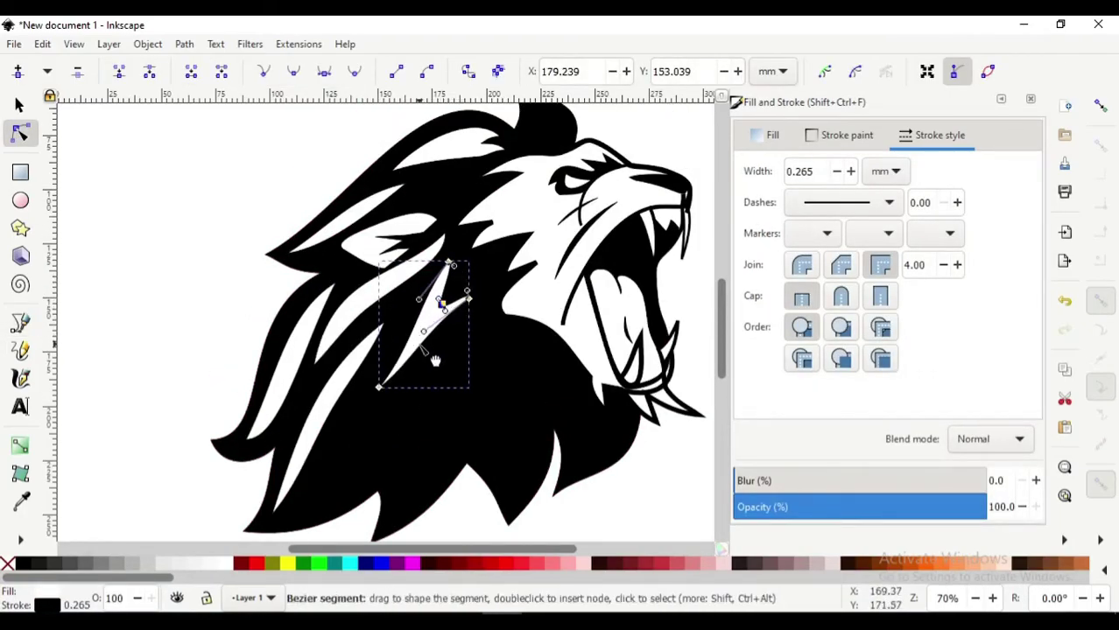
scroll(435, 359, up, 2)
scroll(435, 358, down, 2)
key(s)
click(170, 328)
scroll(337, 346, up, 3)
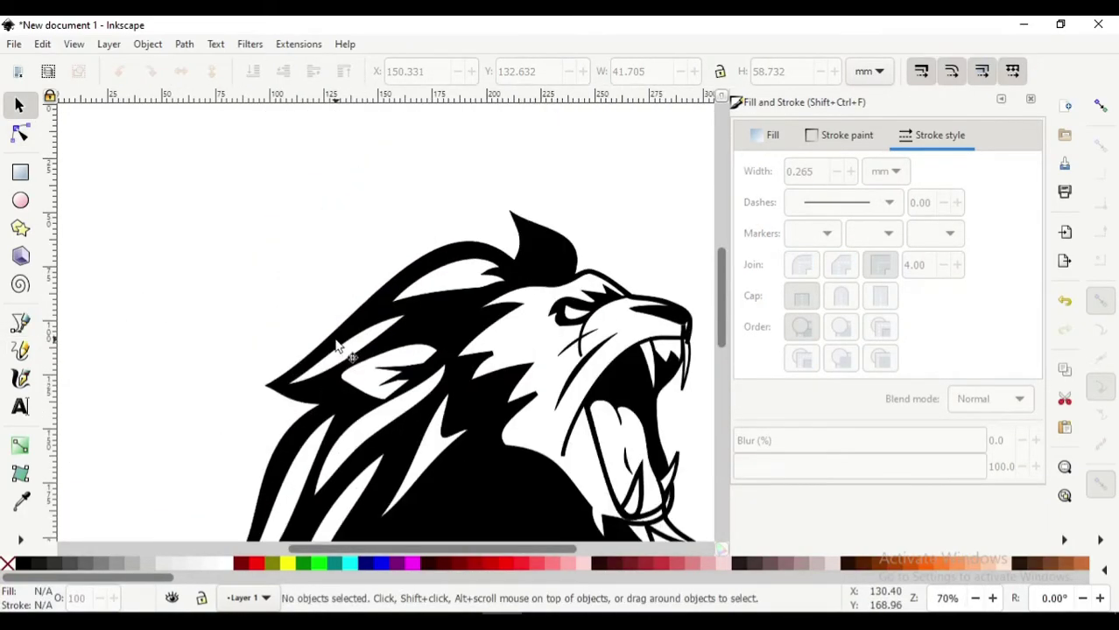
scroll(337, 346, down, 3)
scroll(643, 429, down, 1)
scroll(643, 425, down, 2)
scroll(569, 438, up, 3)
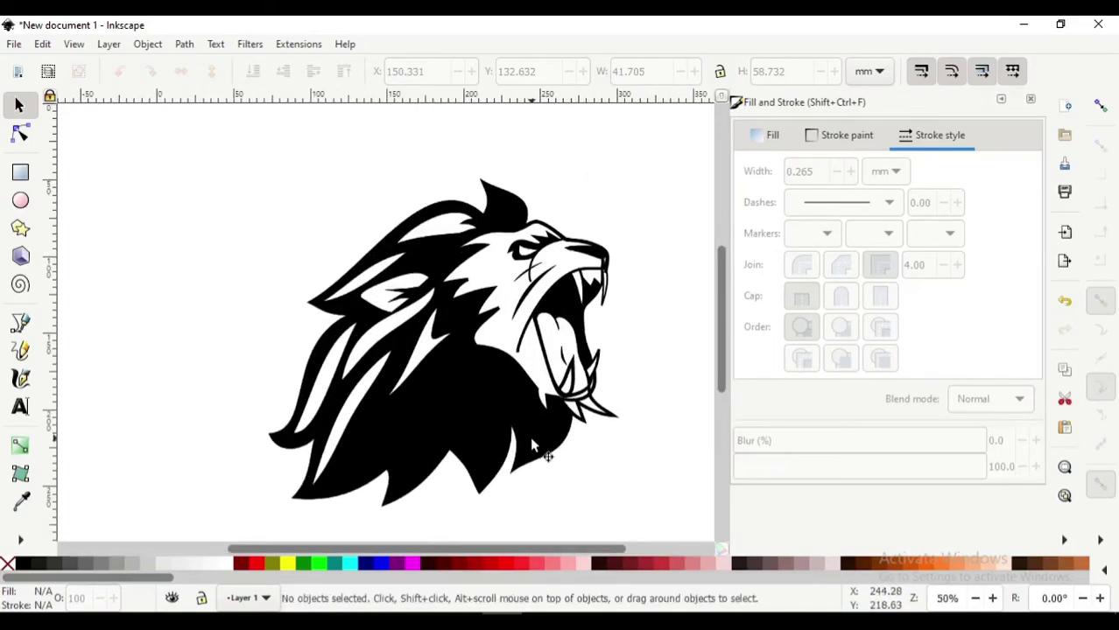